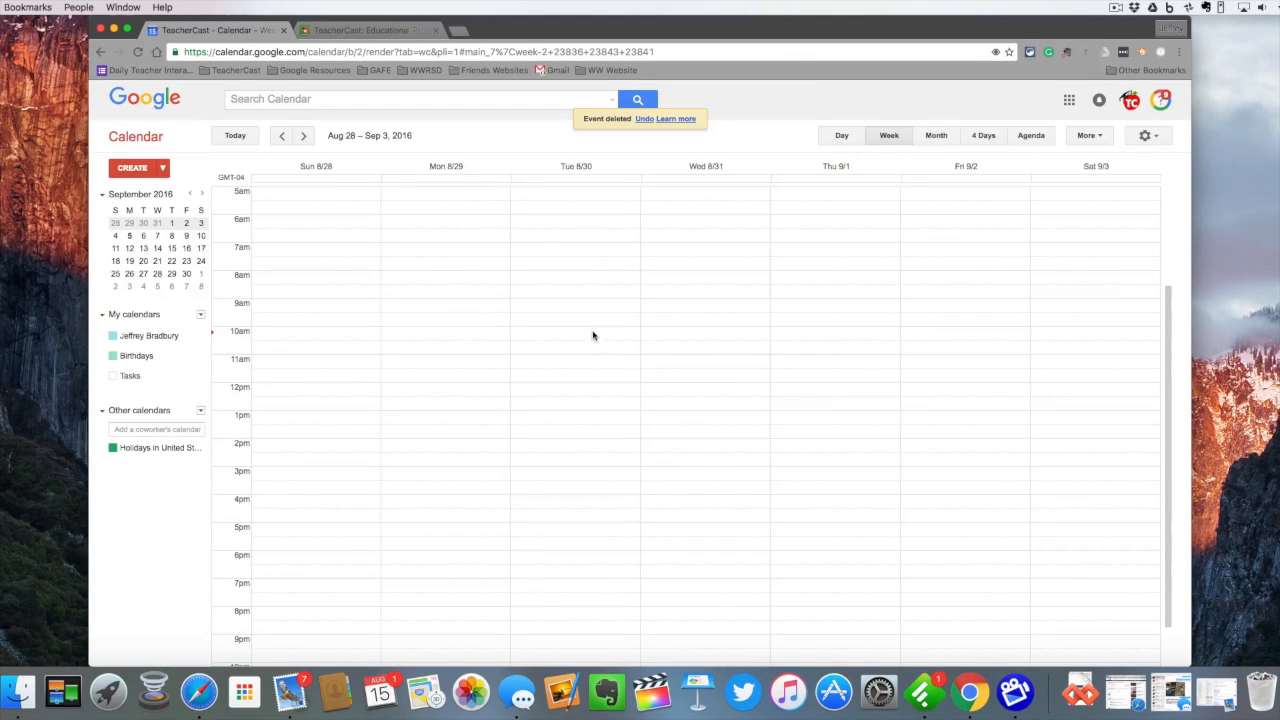
Block out Tuesday, August 30, 10am–2pm as appointment slots titled "Parent Conferences".
left_click_drag(591, 330, 593, 428)
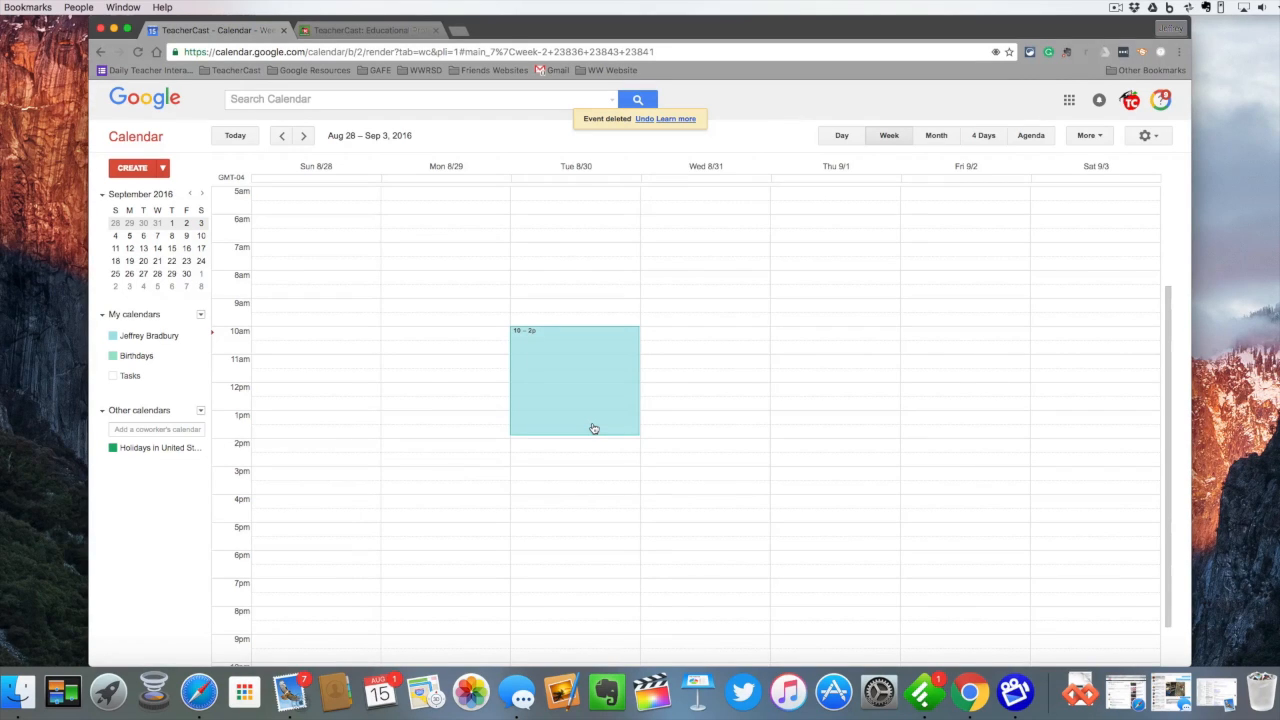
left_click_drag(593, 428, 593, 428)
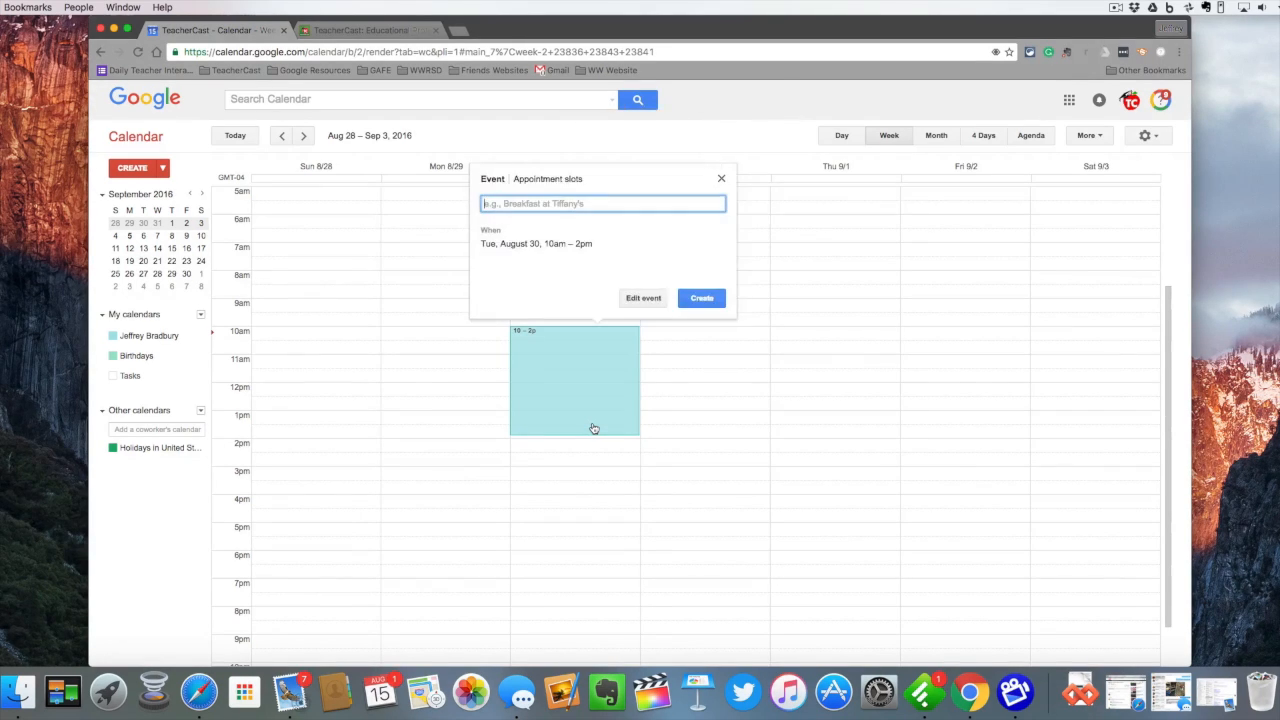
left_click(549, 184)
left_click(532, 157)
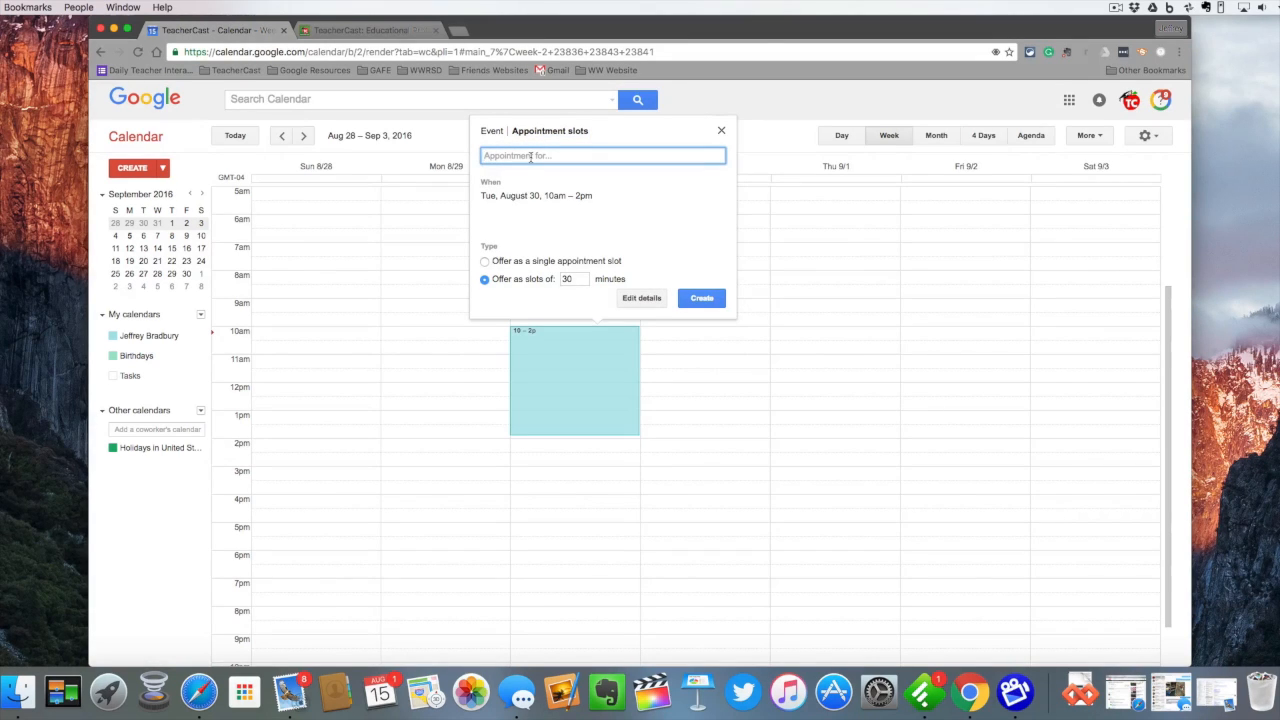
type("Parent Conferences")
Offer the block as 30-minute slots and open its full details for editing.
left_click(578, 279)
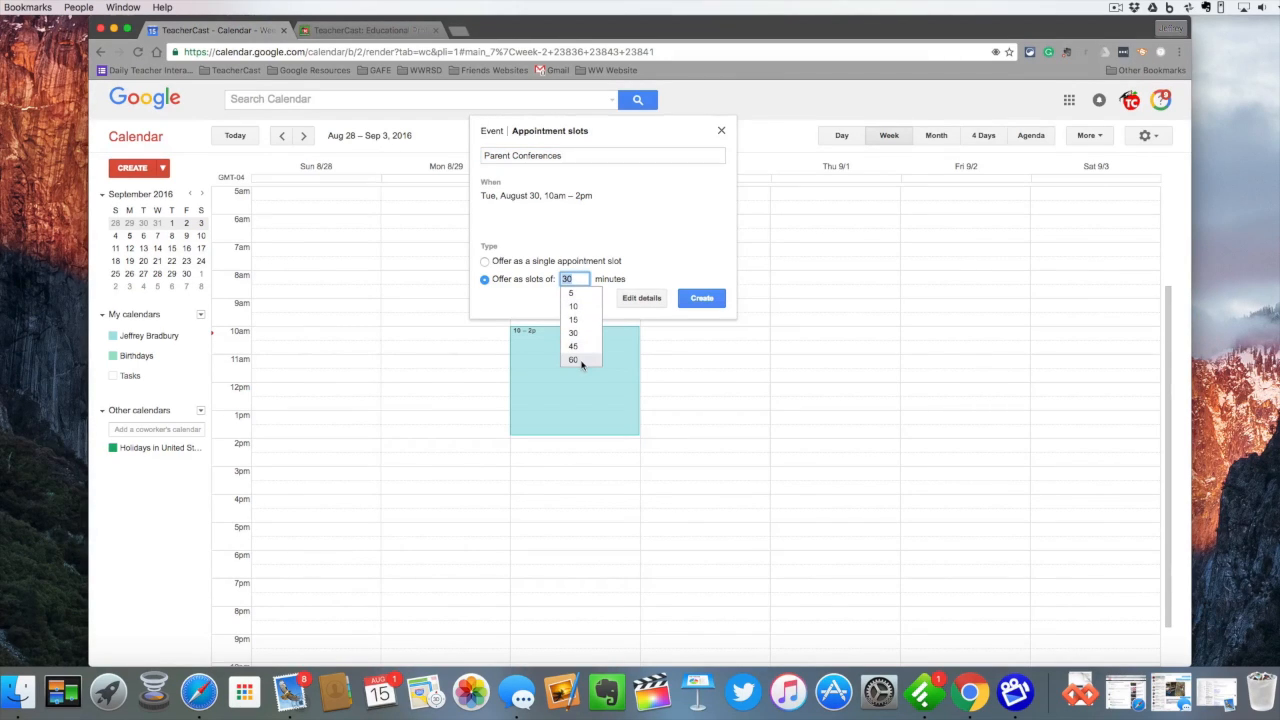
left_click(583, 333)
scroll(584, 334, "down", 1)
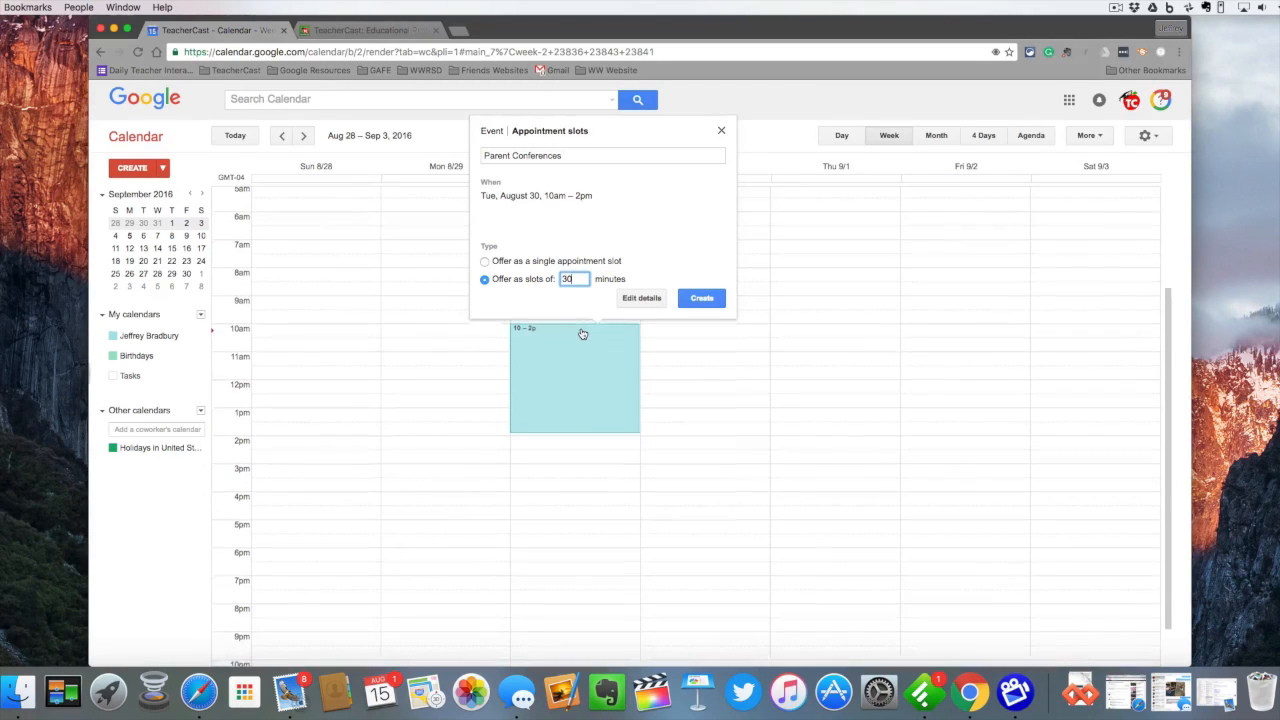
left_click(654, 300)
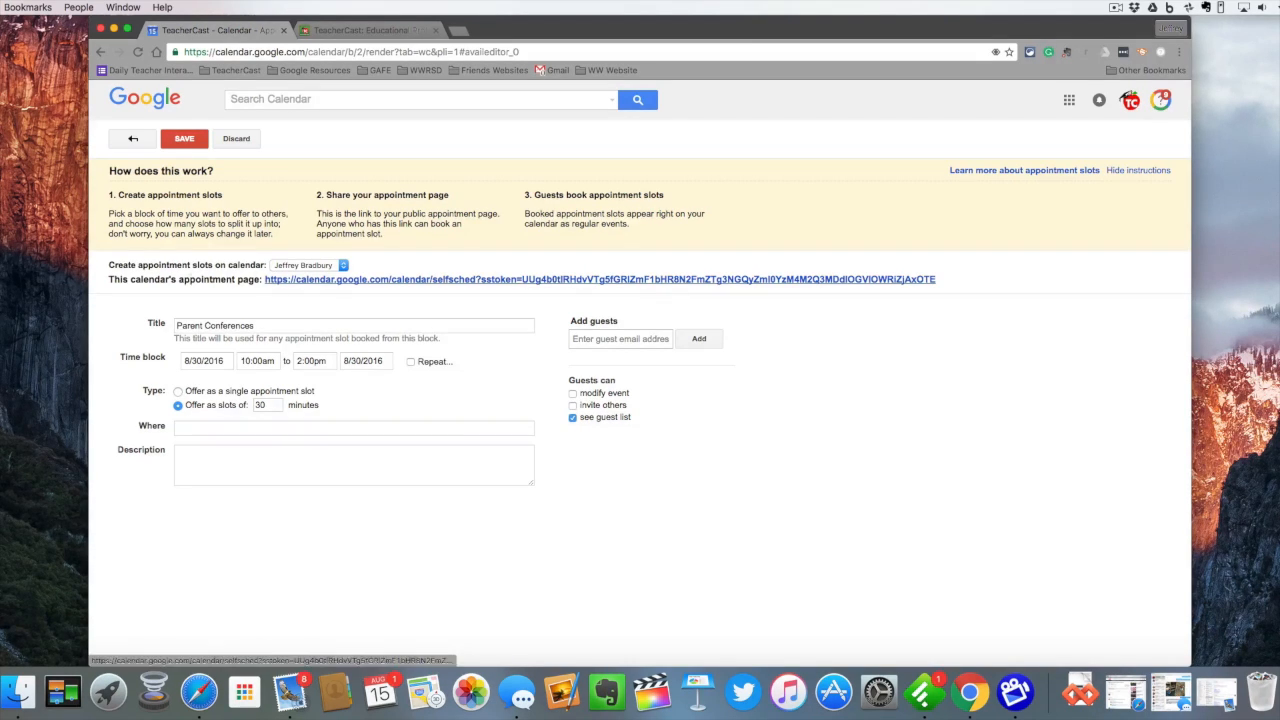
Open this calendar's appointment page in a new tab and check which calendars can hold the appointment slots.
right_click(336, 284)
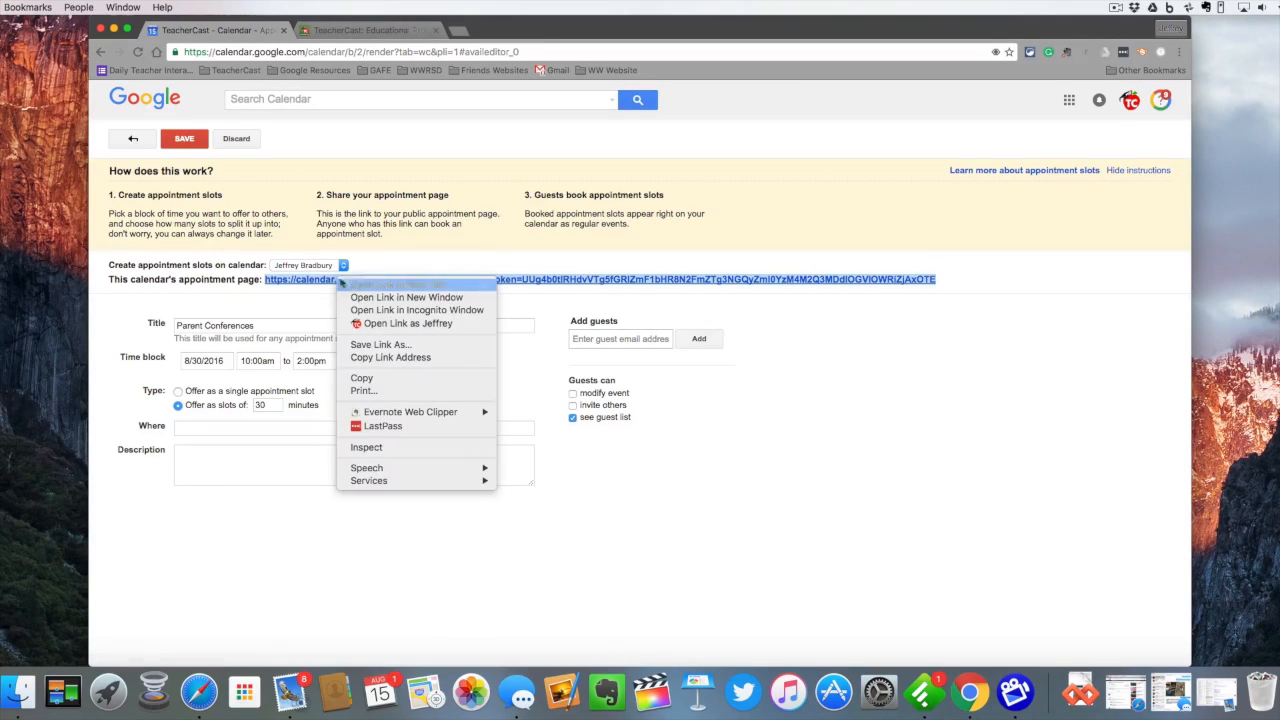
left_click(353, 287)
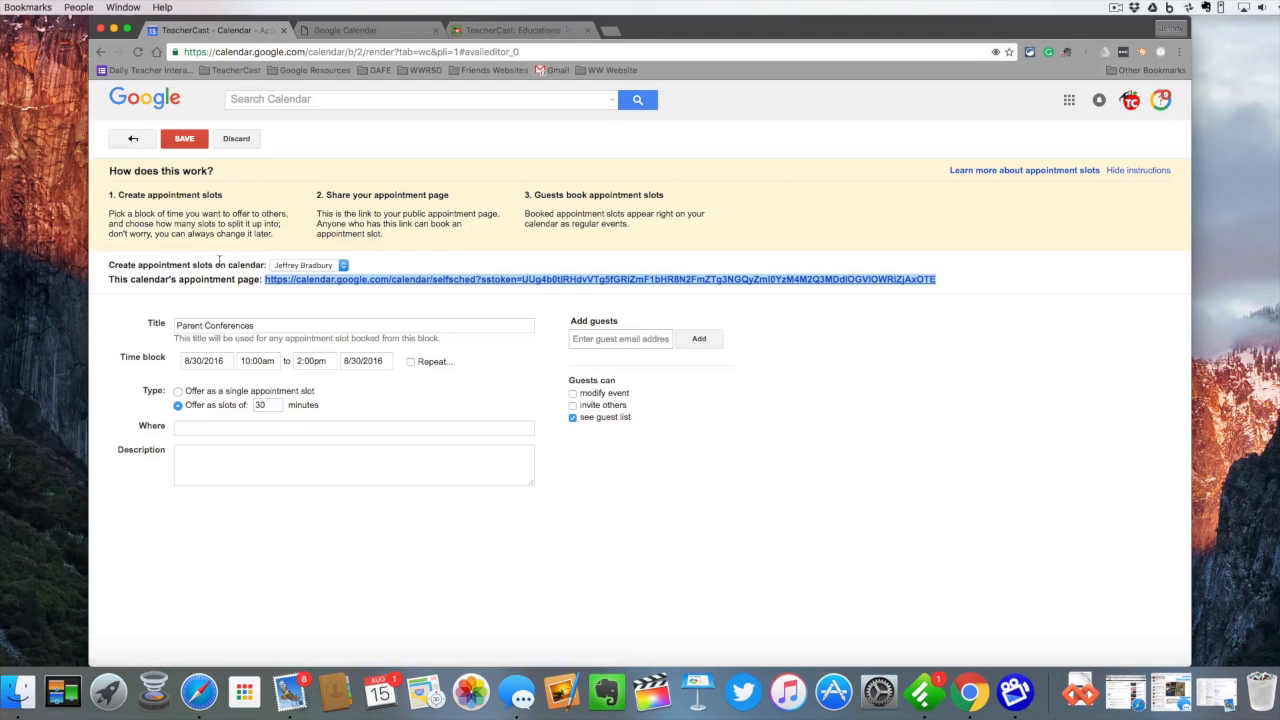
left_click(300, 265)
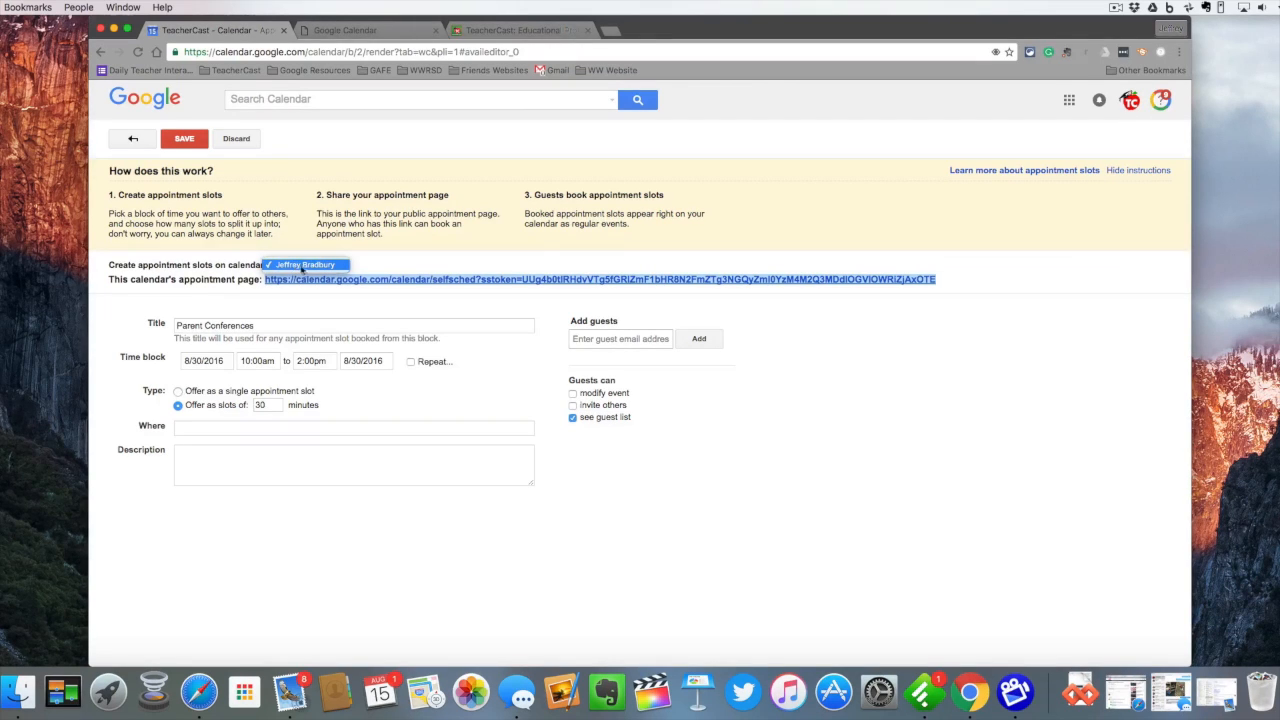
left_click(295, 267)
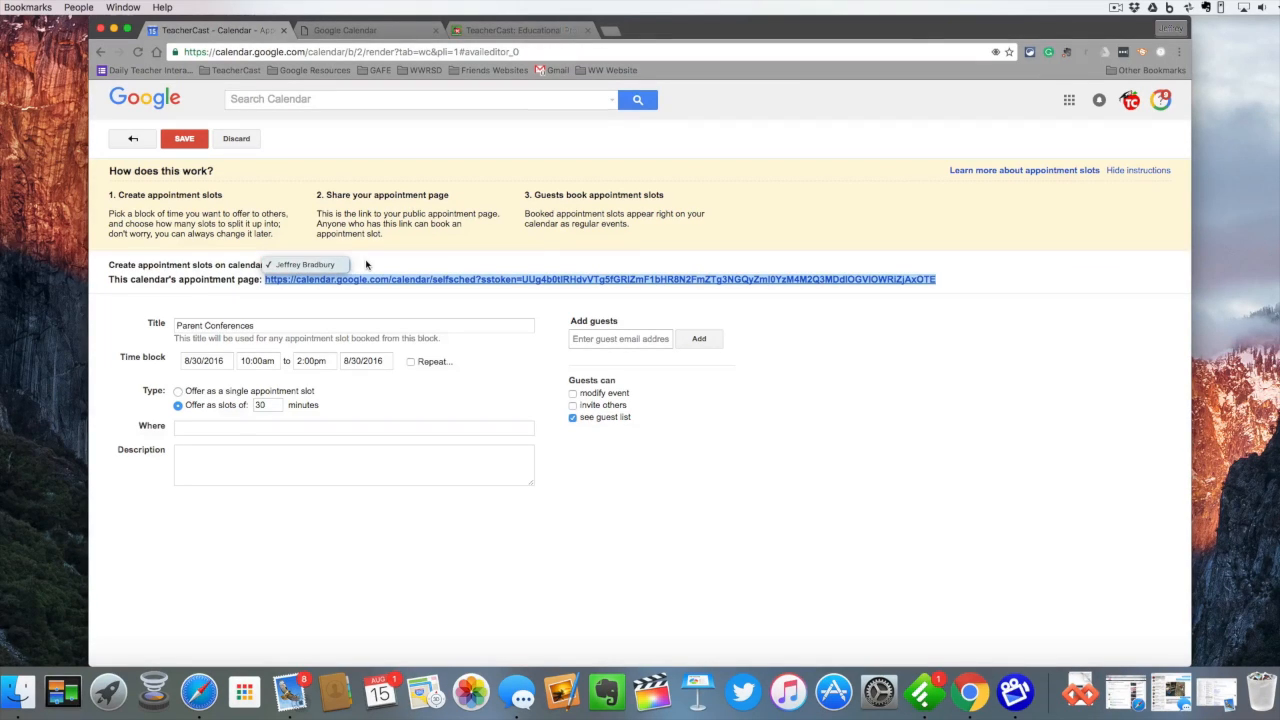
left_click(297, 267)
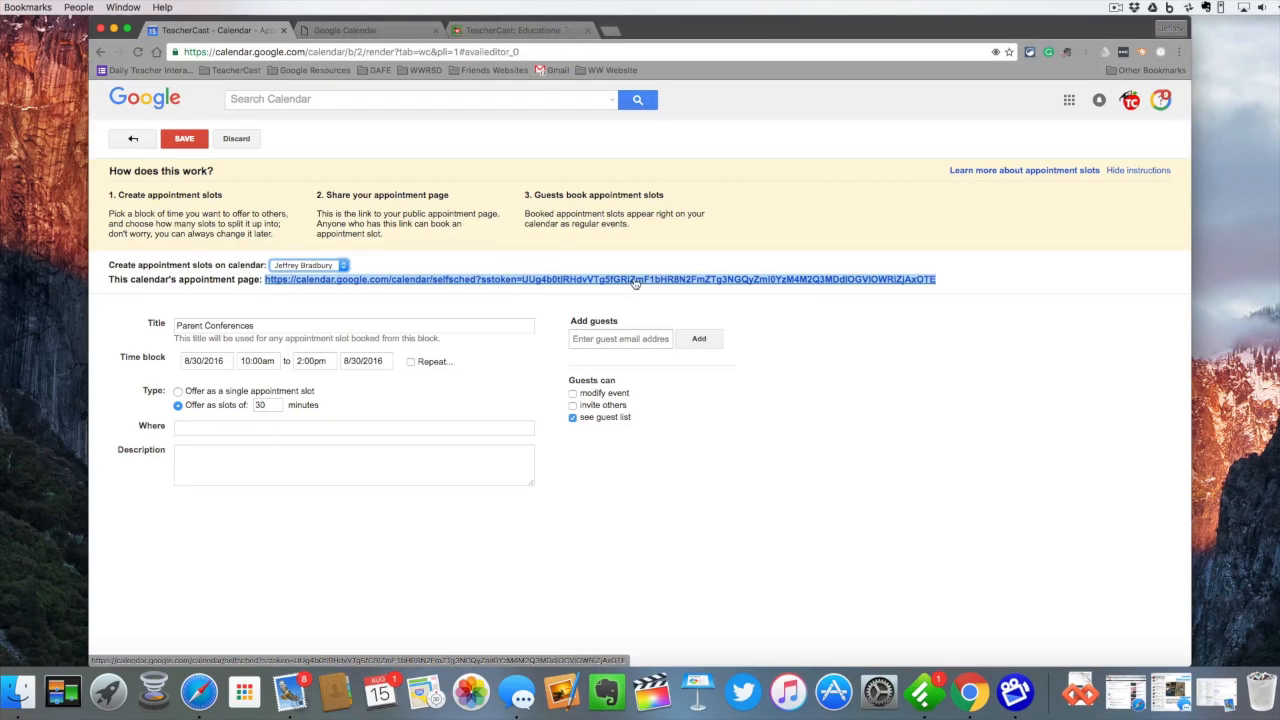
Repeat the time block weekly on Tuesday, Wednesday and Thursday, ending after 5 occurrences.
left_click(410, 363)
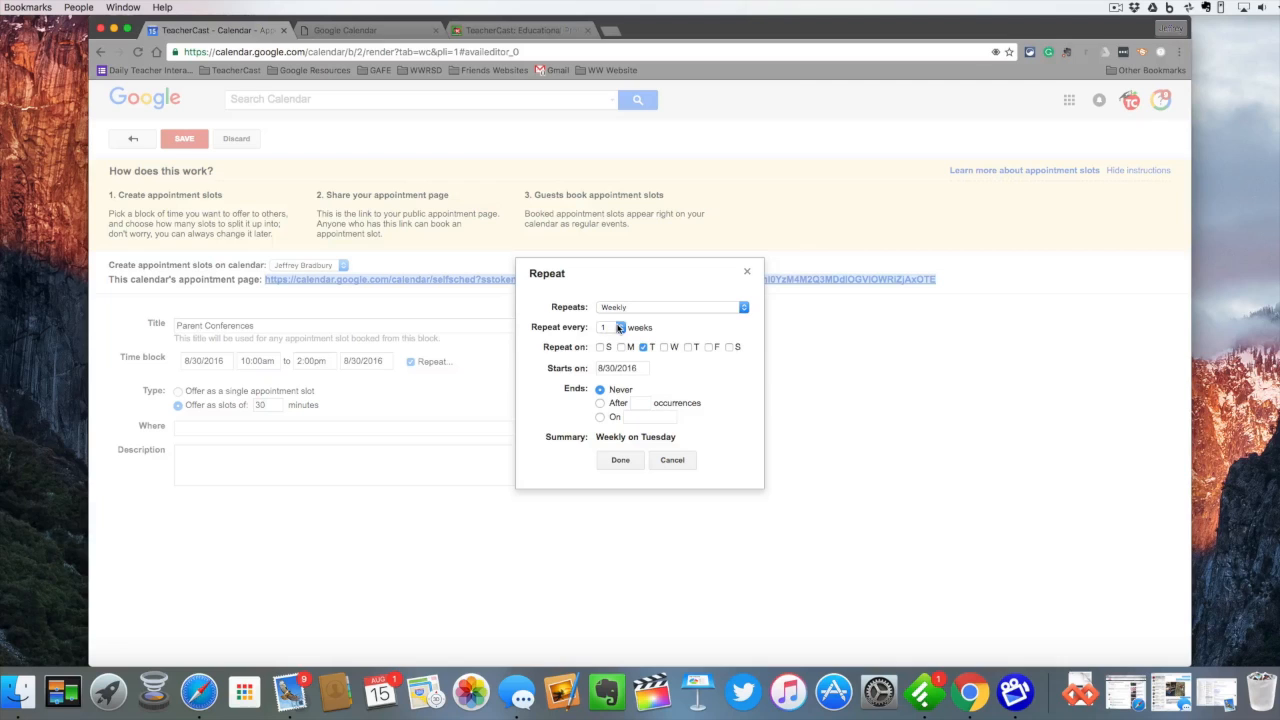
left_click(664, 347)
left_click(687, 347)
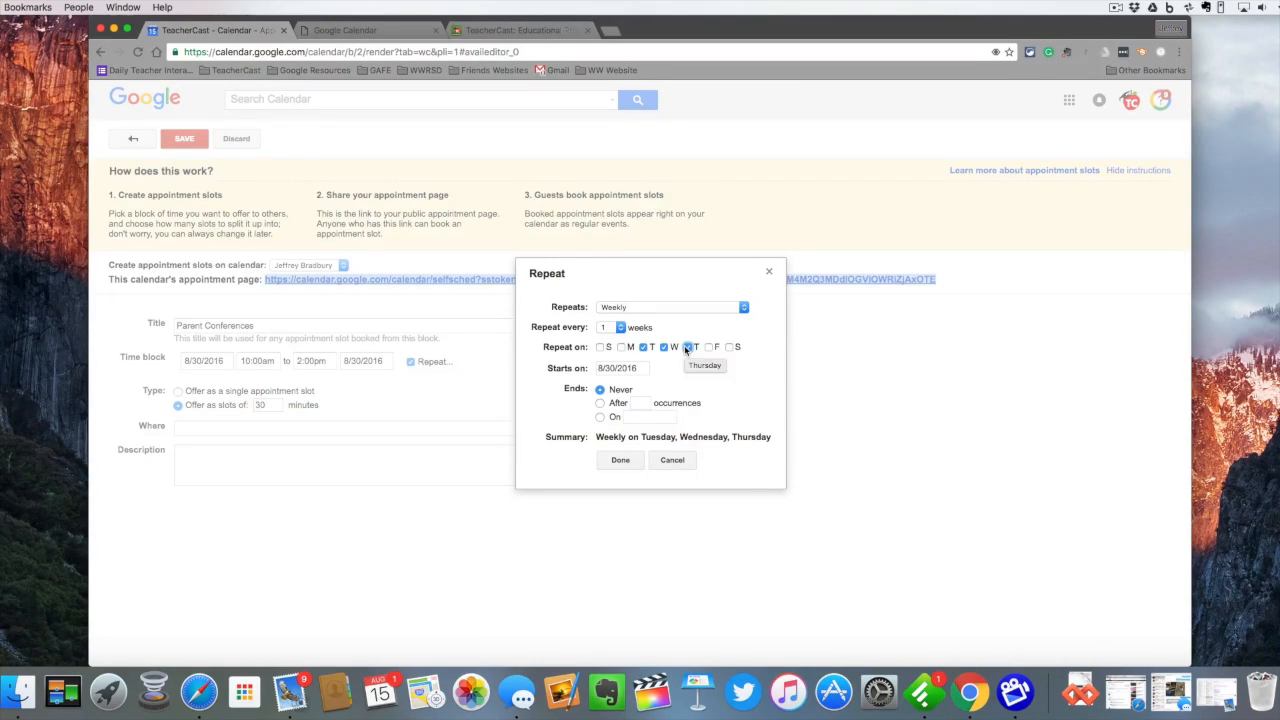
left_click(598, 405)
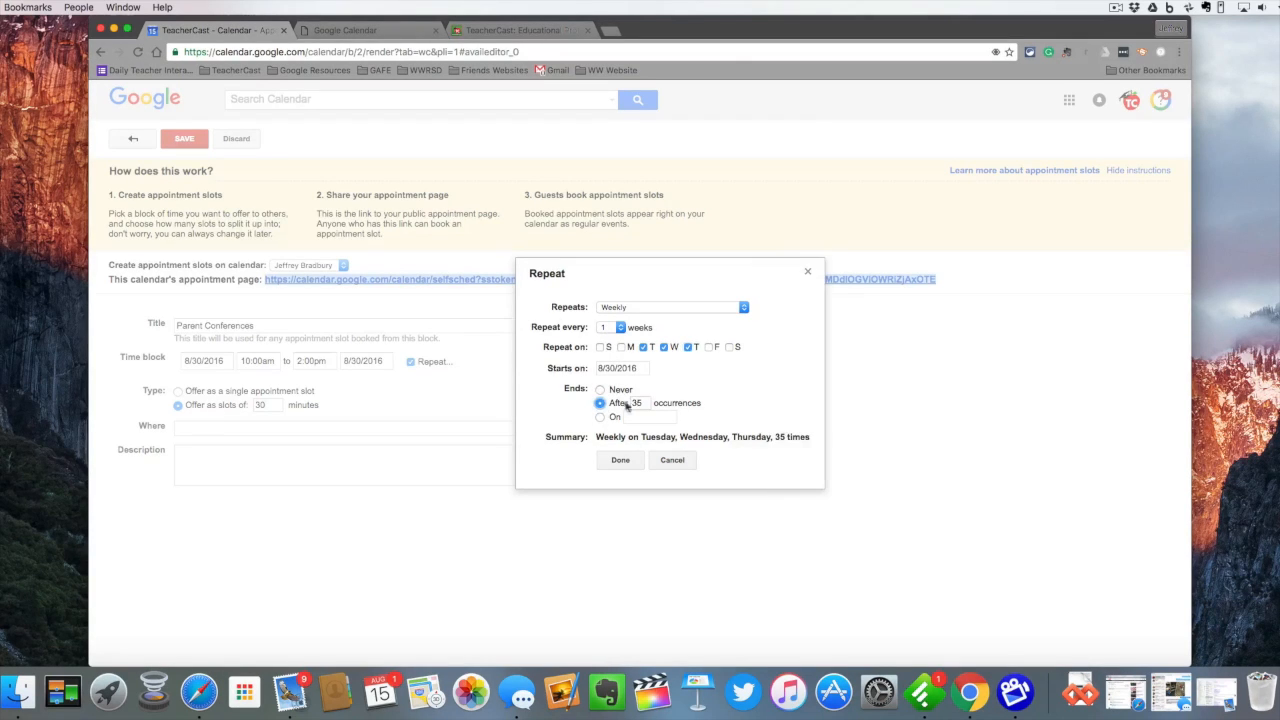
left_click(638, 402)
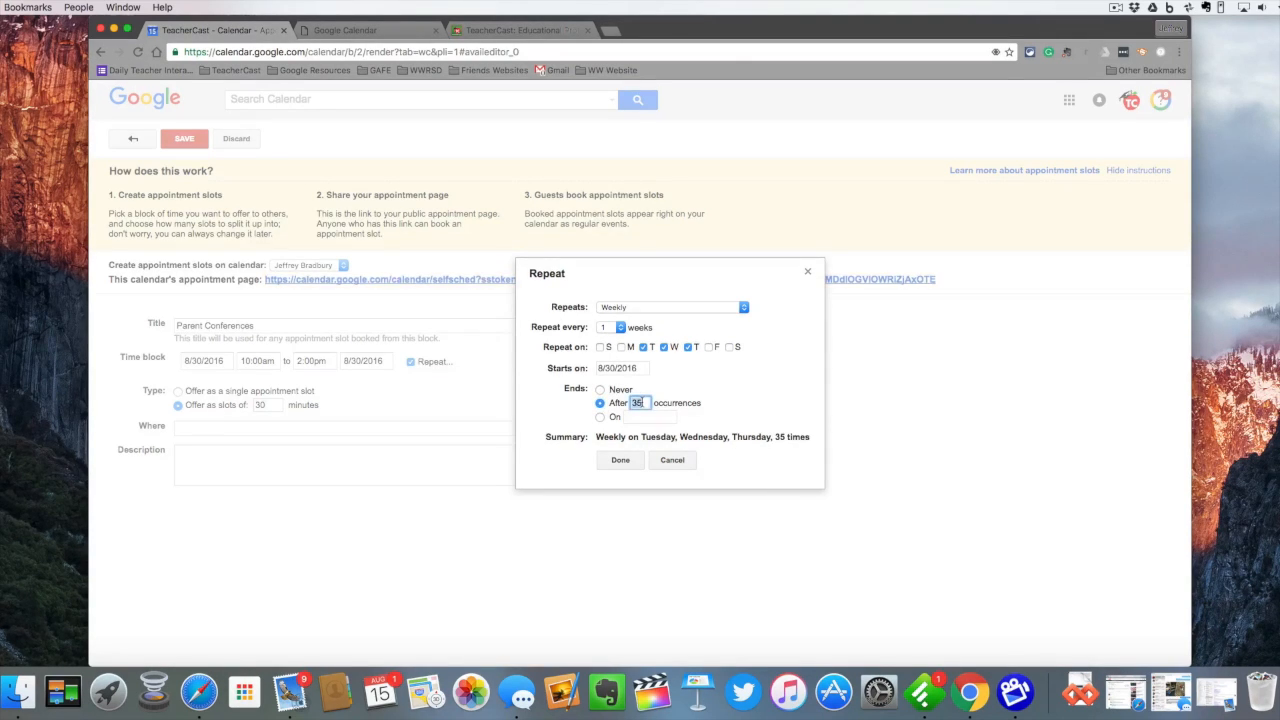
type("5")
left_click(620, 460)
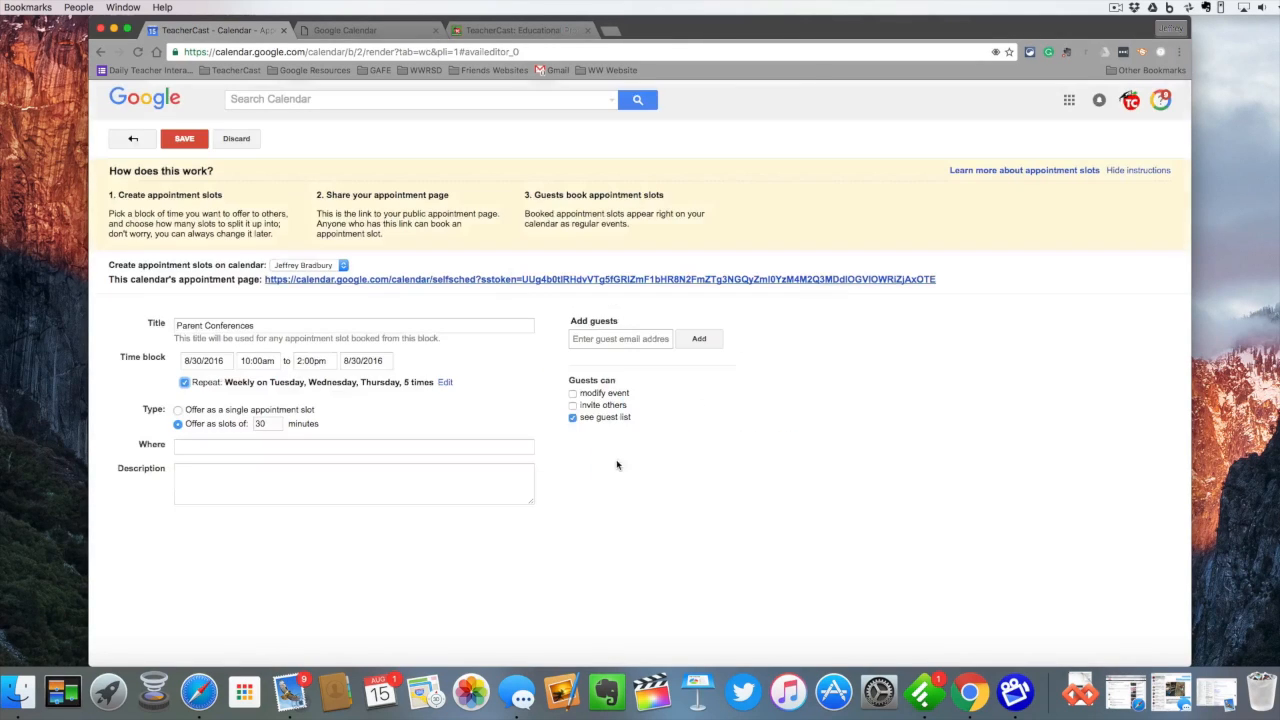
Set the location to "Conference Room 101" and the description to "Parent Teacher Conferences".
left_click(210, 447)
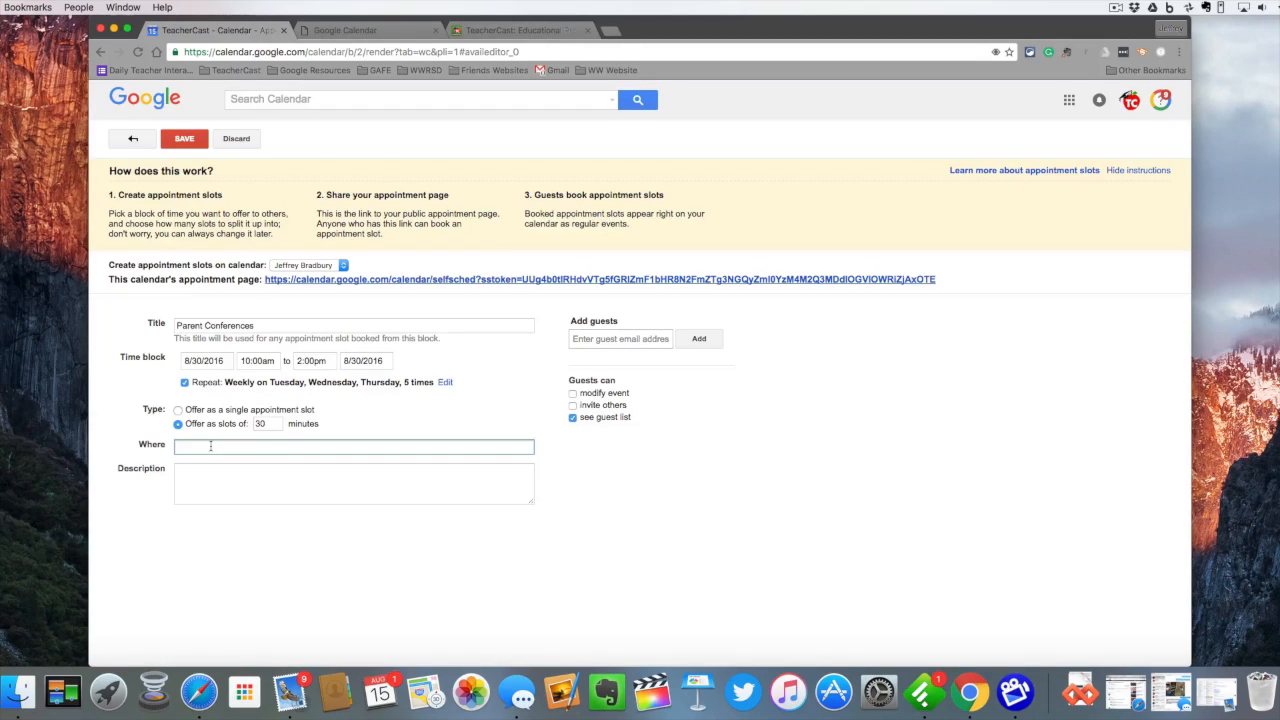
type("Conference Room 101")
left_click(195, 476)
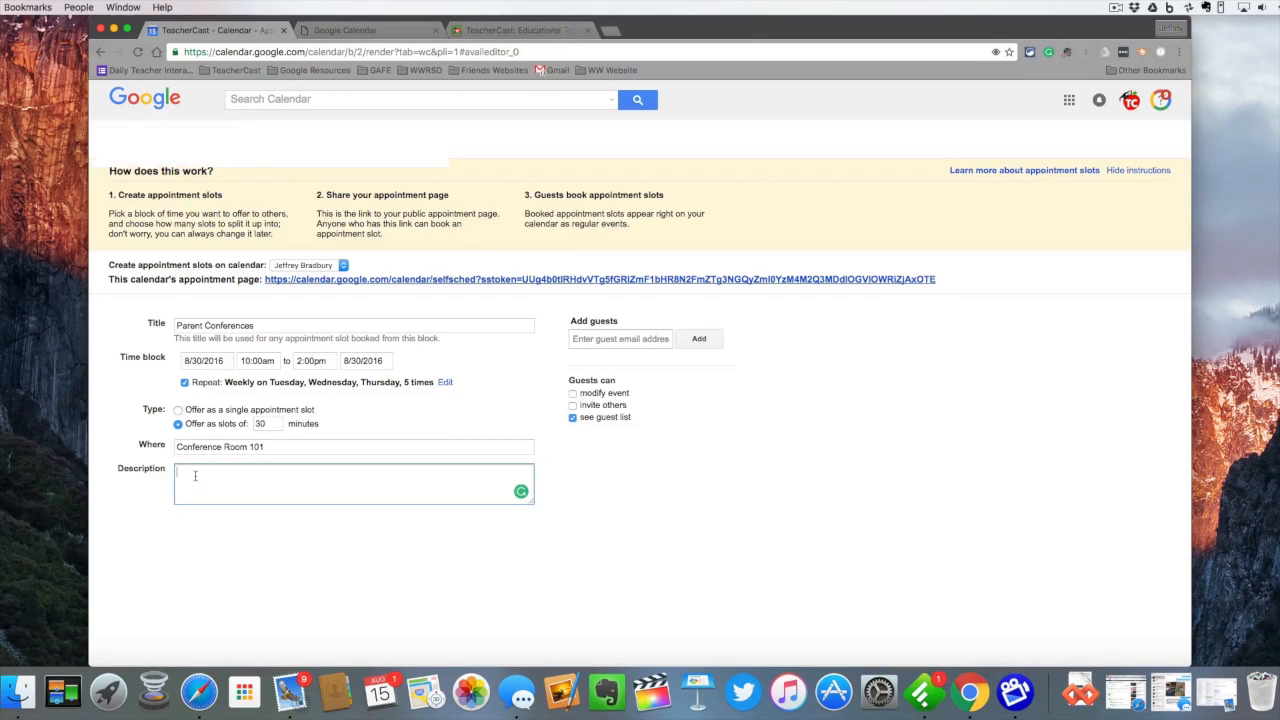
type("Parent Teach")
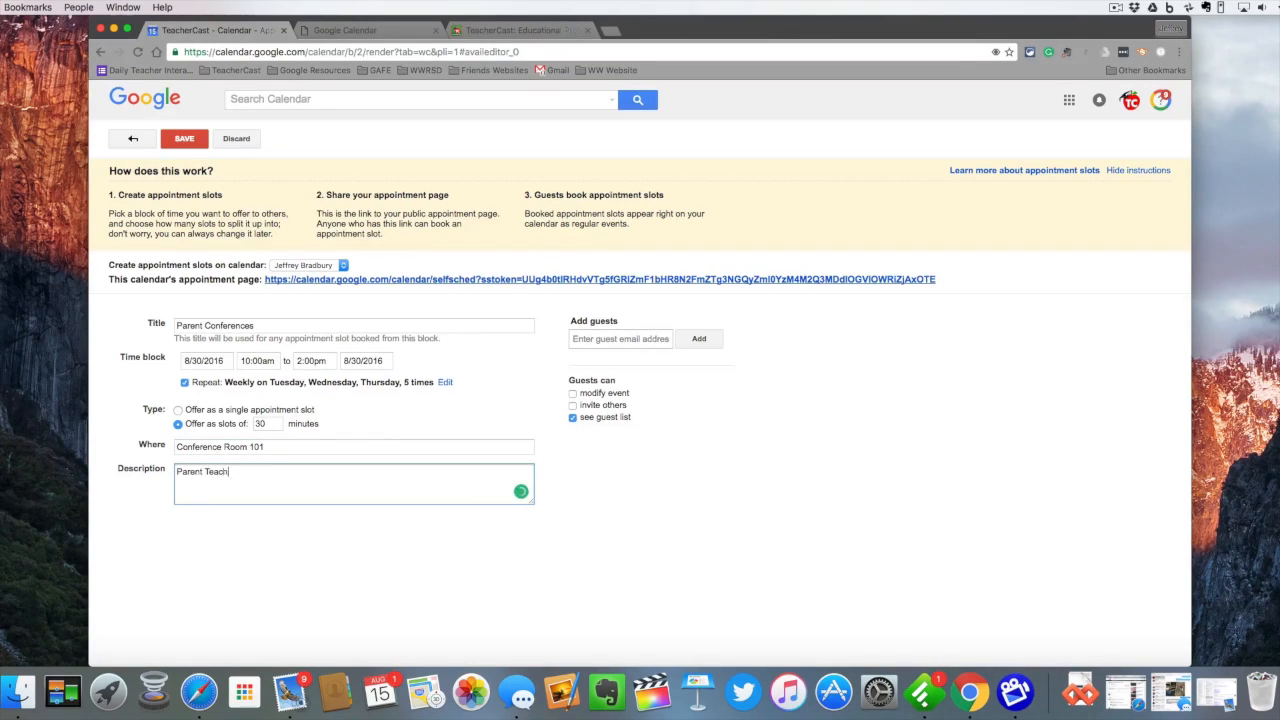
type("er Conferences")
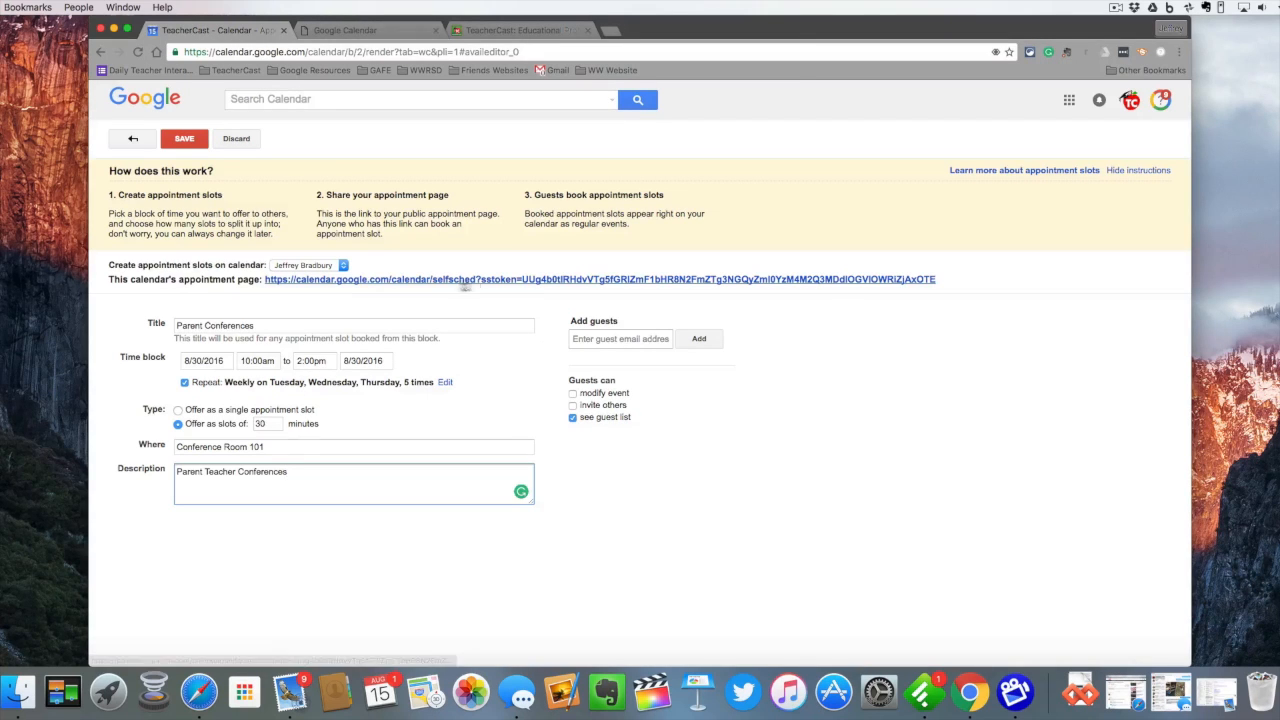
View the public appointment page with its shareable address, and save the Parent Conferences appointment slots.
left_click(378, 29)
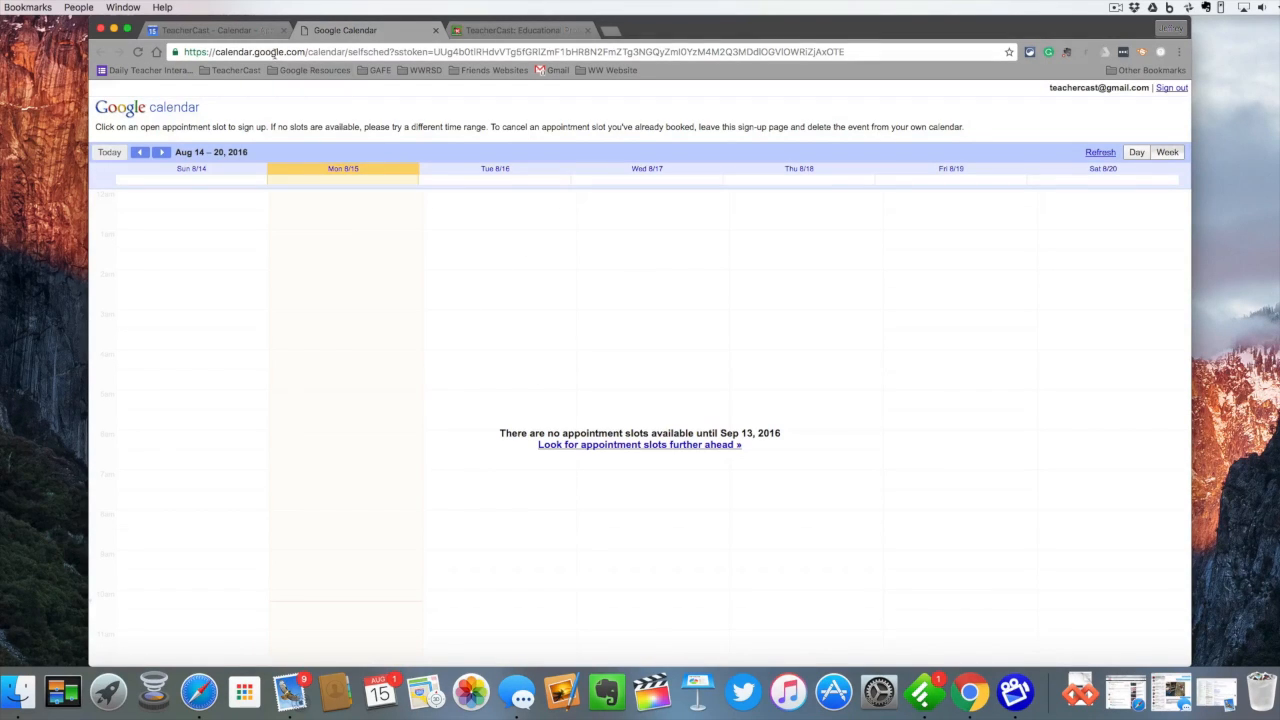
left_click(433, 55)
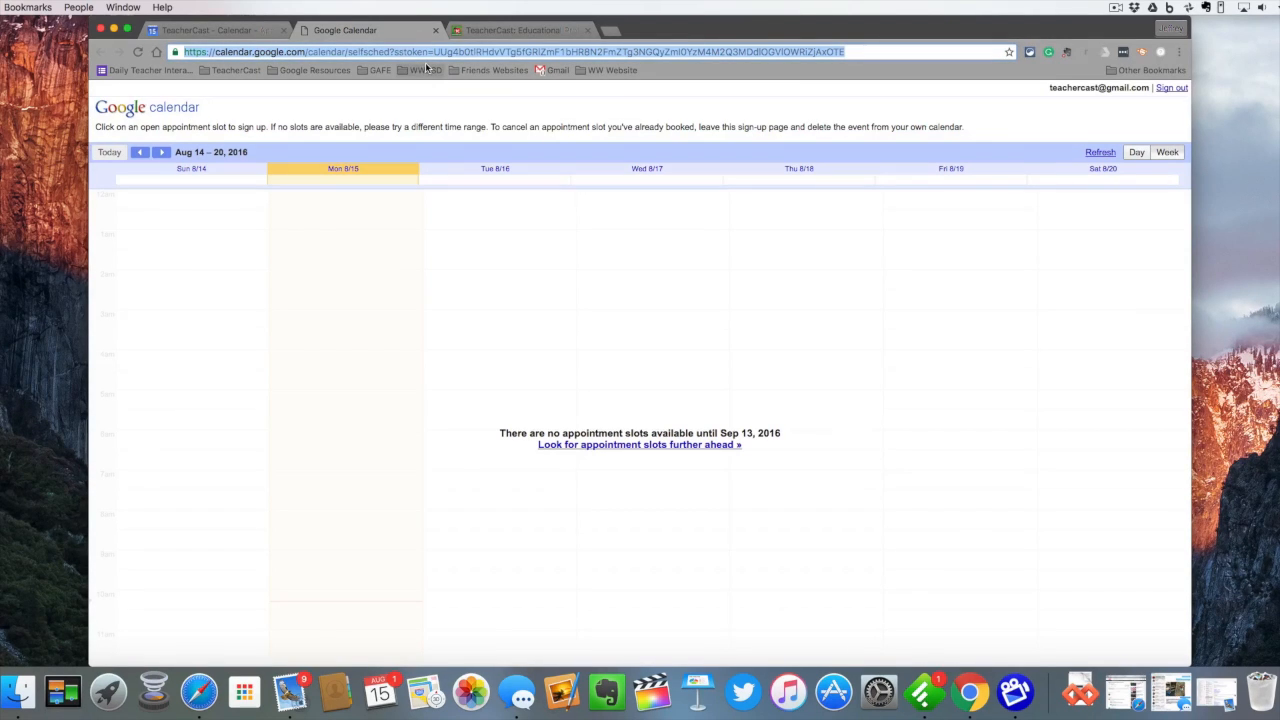
left_click(210, 30)
left_click(182, 135)
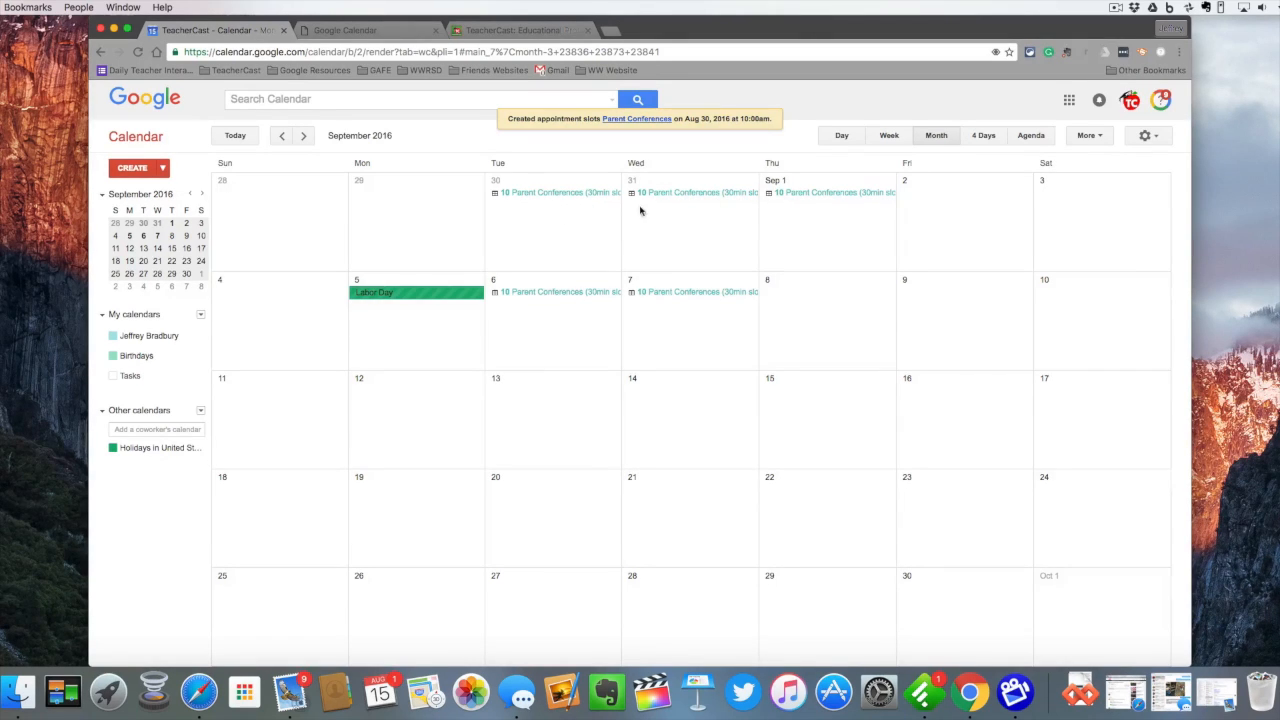
Compare the Parent Conferences slots in the organizer's calendar with those on the public appointment page for Aug 28 – Sep 3, 2016.
double_click(585, 195)
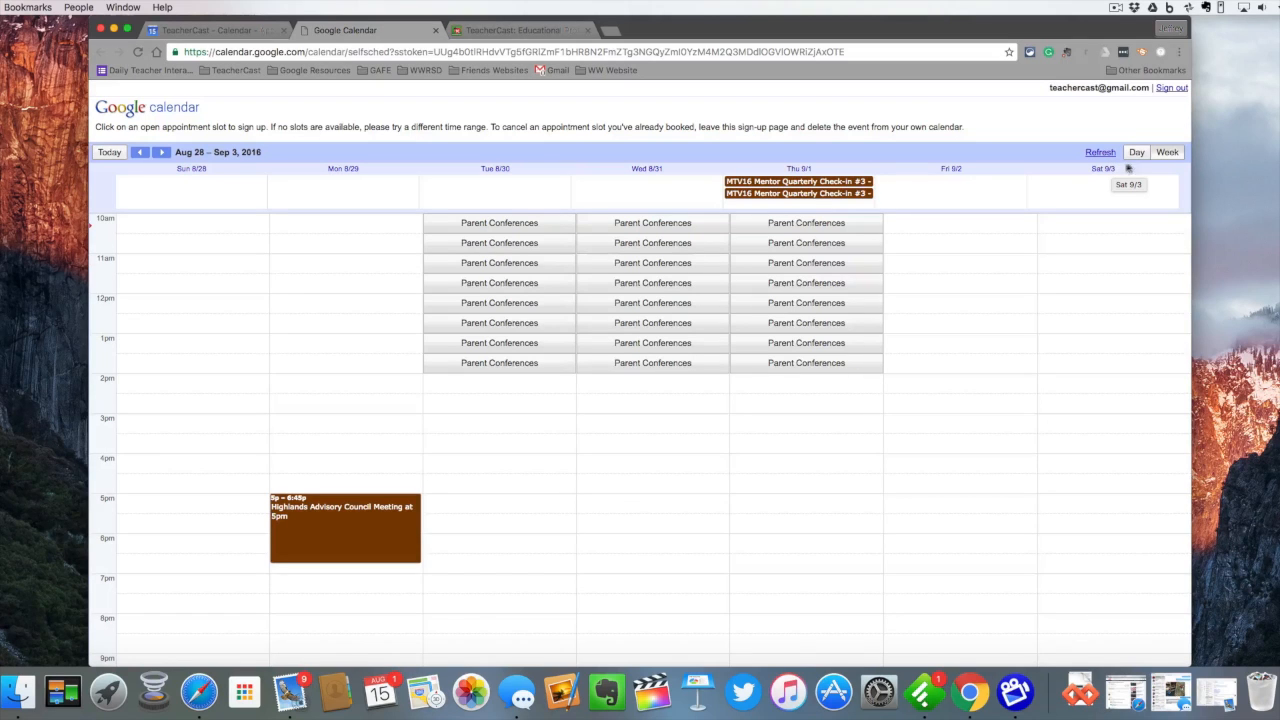
left_click(160, 152)
left_click(140, 152)
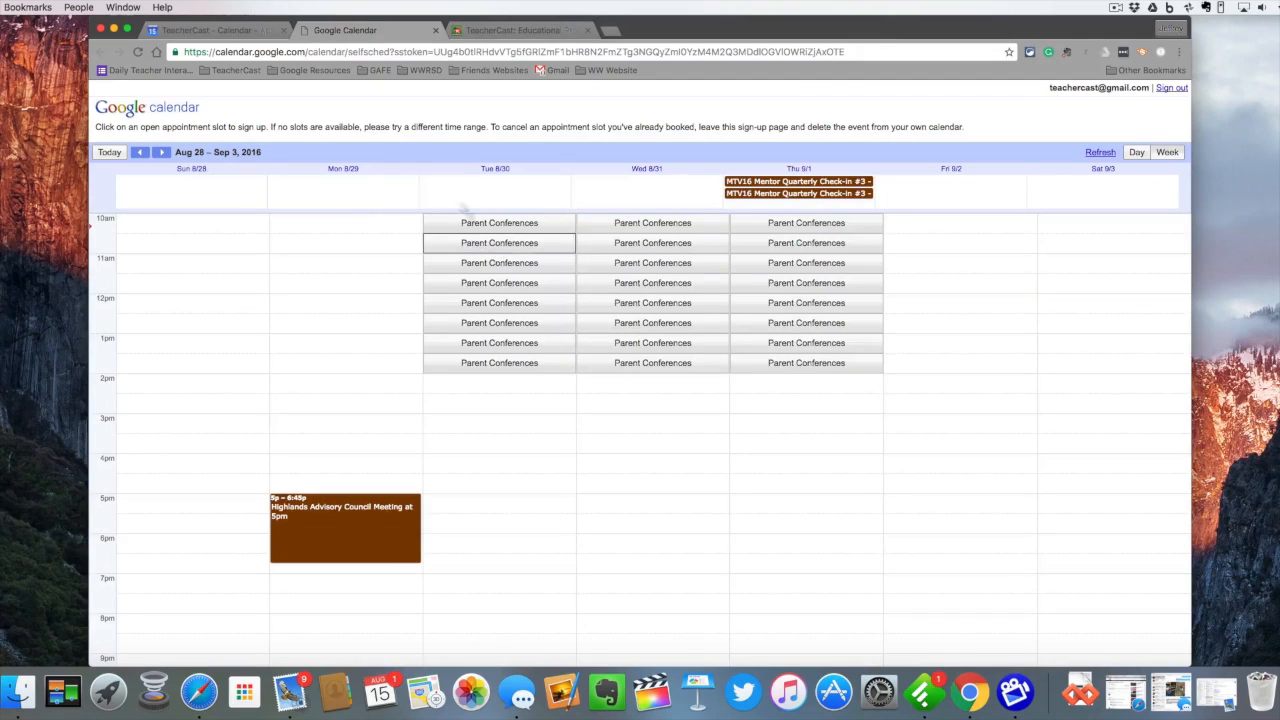
left_click(210, 30)
left_click(184, 138)
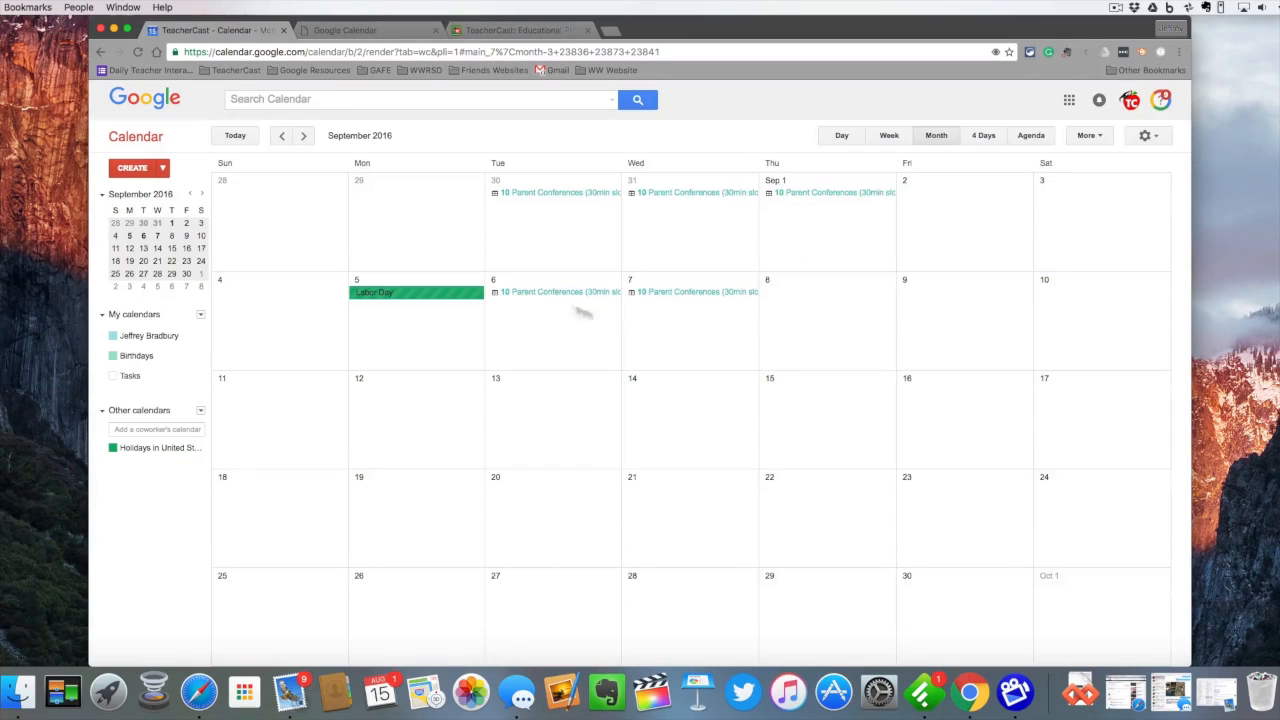
left_click(384, 30)
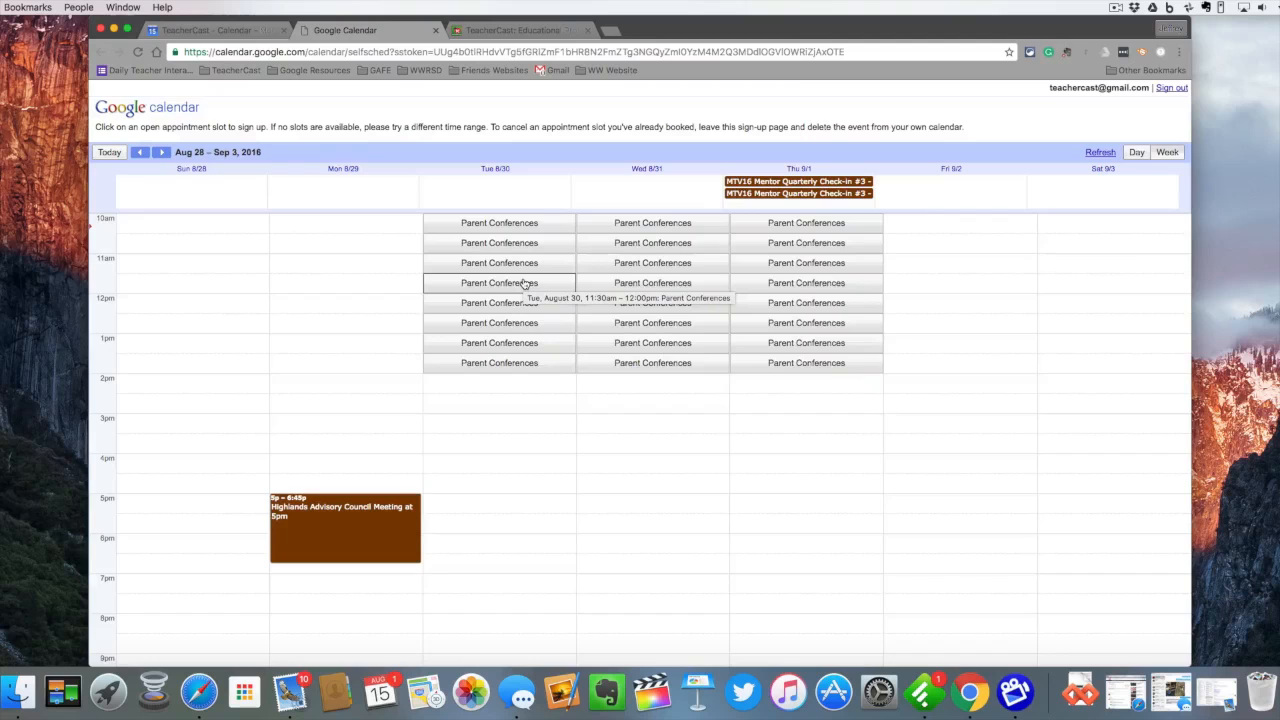
Book the Parent Conferences slot on Tuesday, August 30, 11:30am–12:00pm, keeping the prefilled details.
left_click(524, 284)
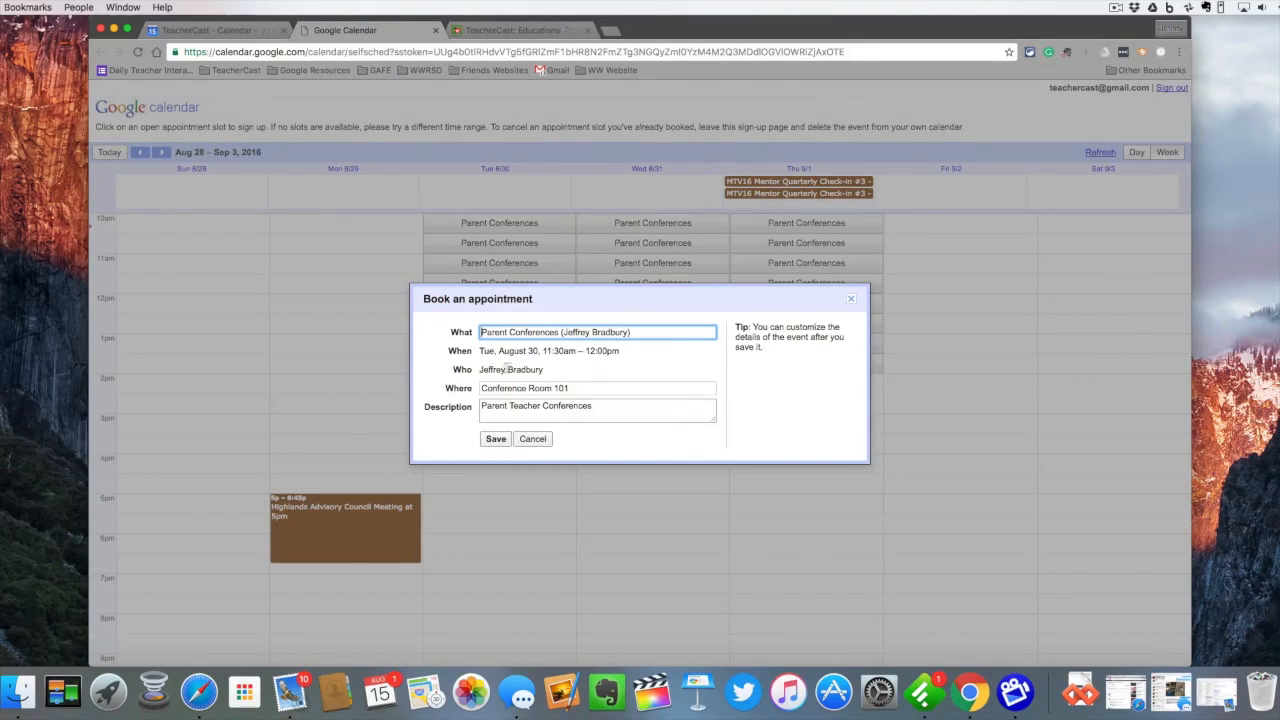
left_click(496, 438)
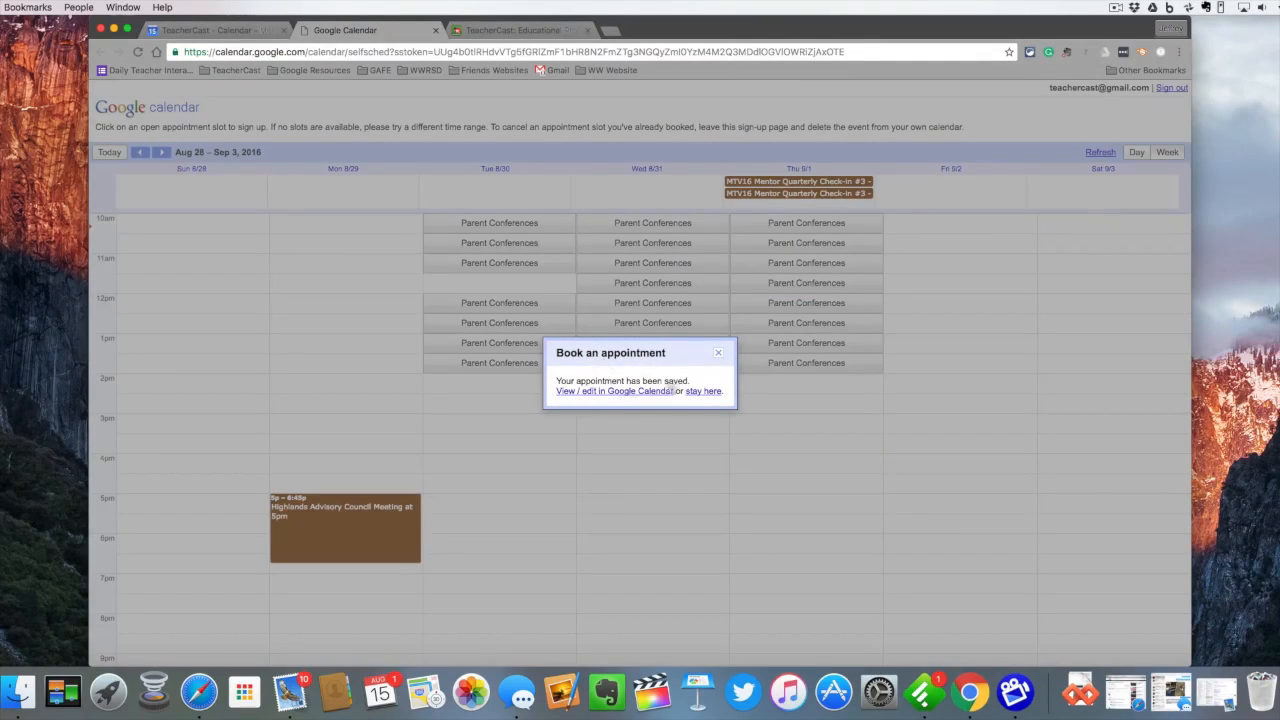
left_click(718, 353)
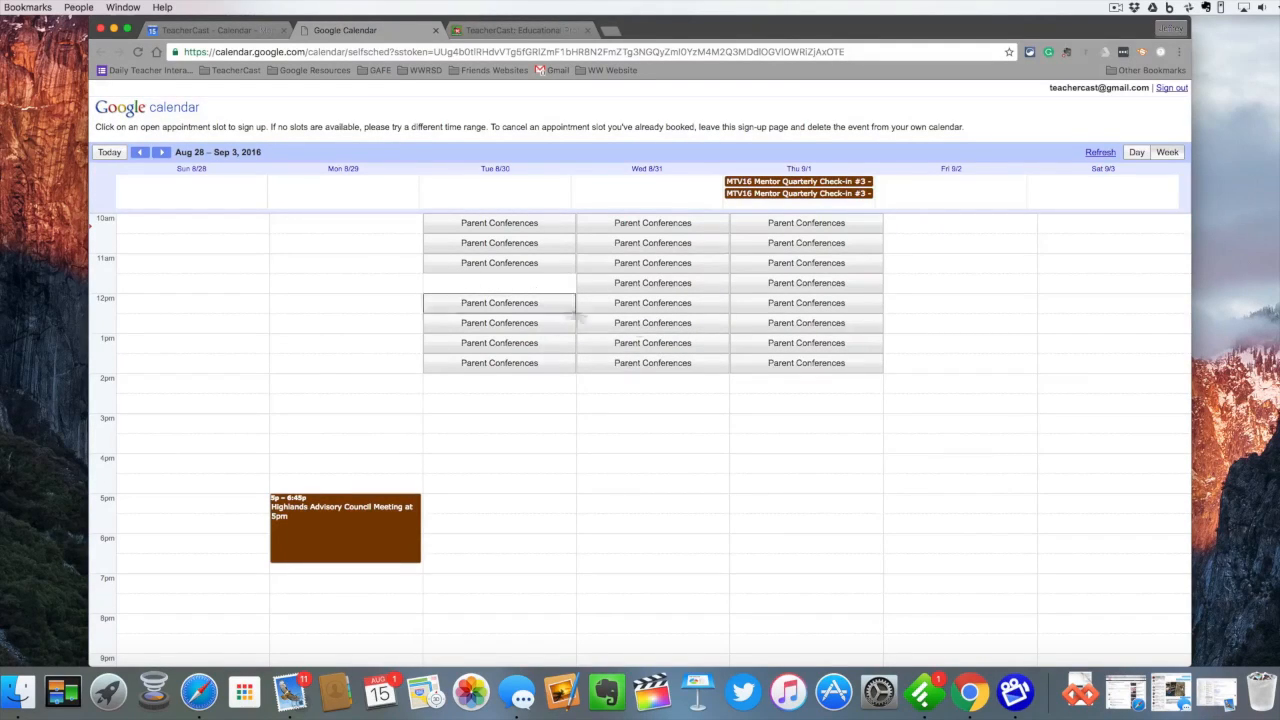
Book the Parent Conferences slot on Wednesday, August 31 at 12:30pm, keeping the prefilled details.
left_click(647, 326)
left_click(502, 437)
left_click(720, 349)
Book the Parent Conferences slot on Thursday, September 1 at 11am, keeping the prefilled details.
left_click(771, 265)
left_click(496, 438)
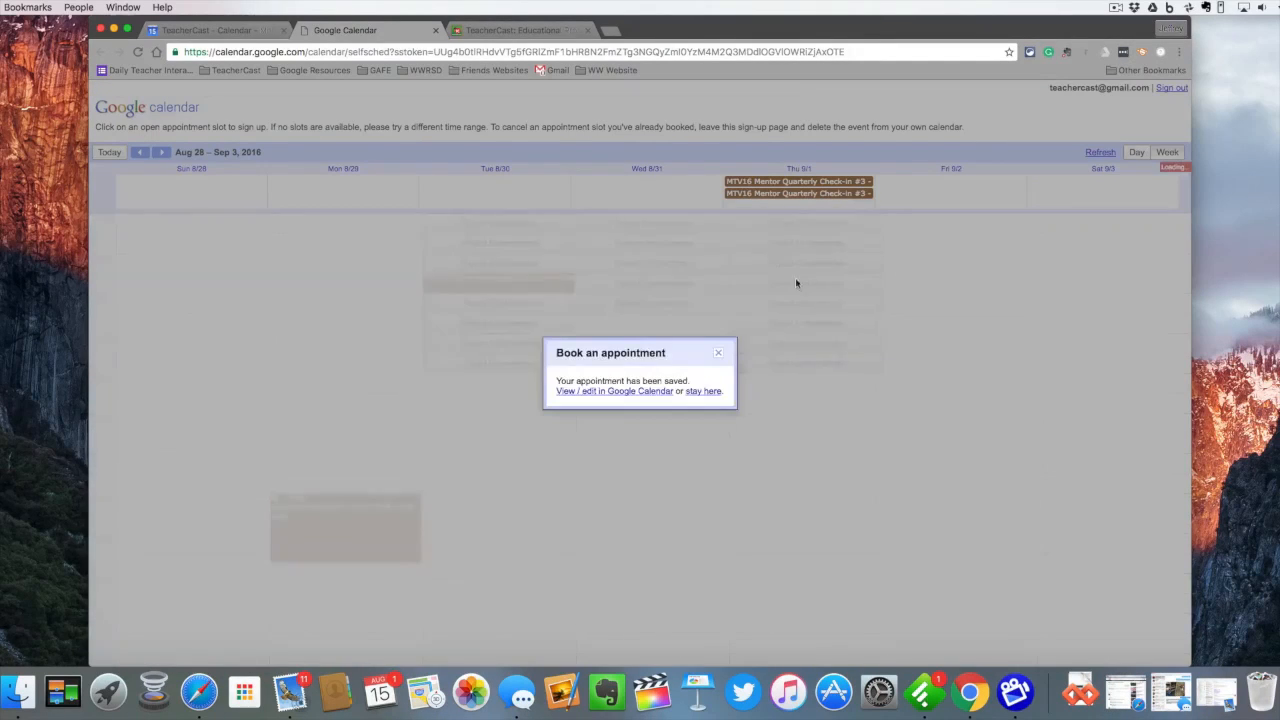
left_click(718, 352)
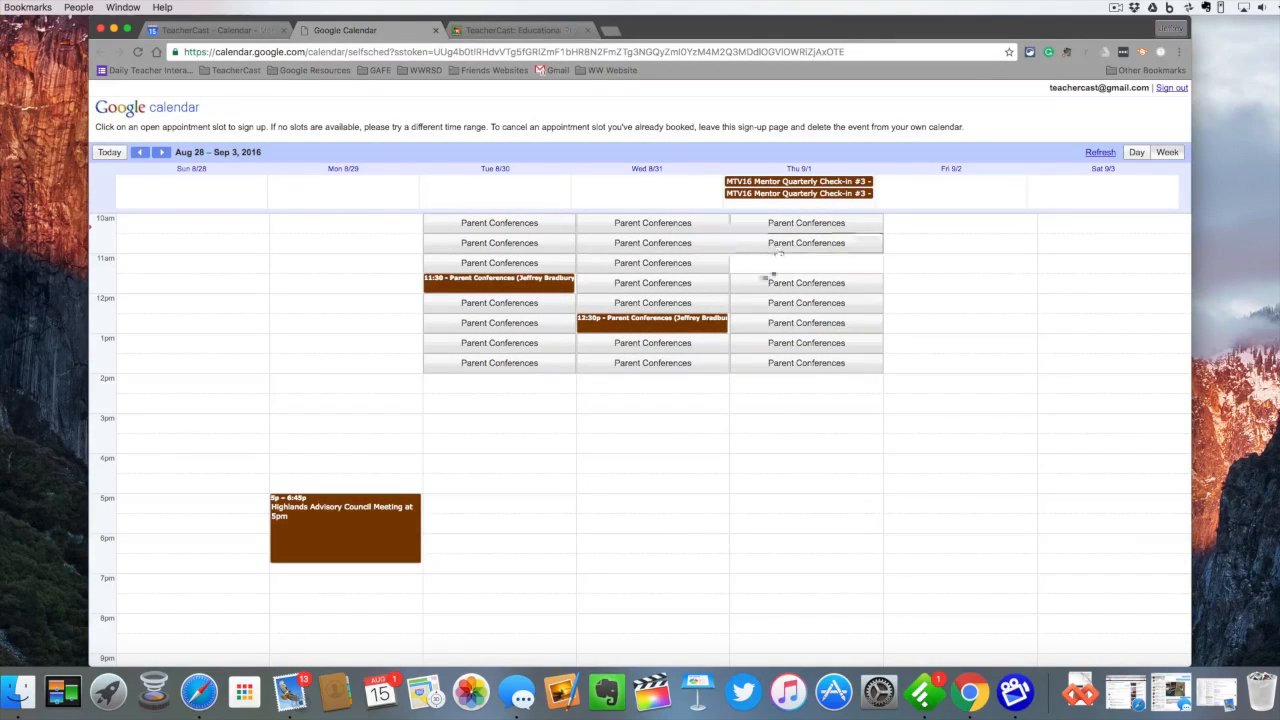
Examine the details of the booked Tuesday, August 30, 11:30am conference in the organizer's calendar.
left_click(242, 33)
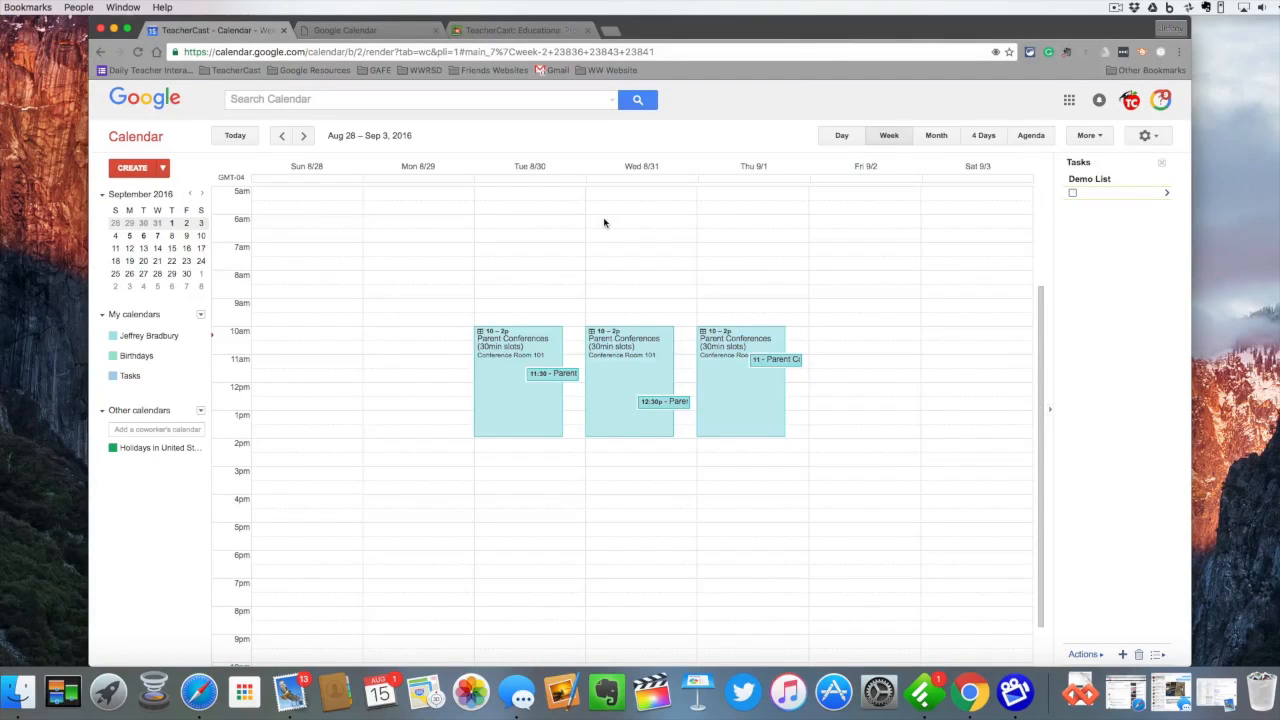
scroll(561, 295, "down", 1)
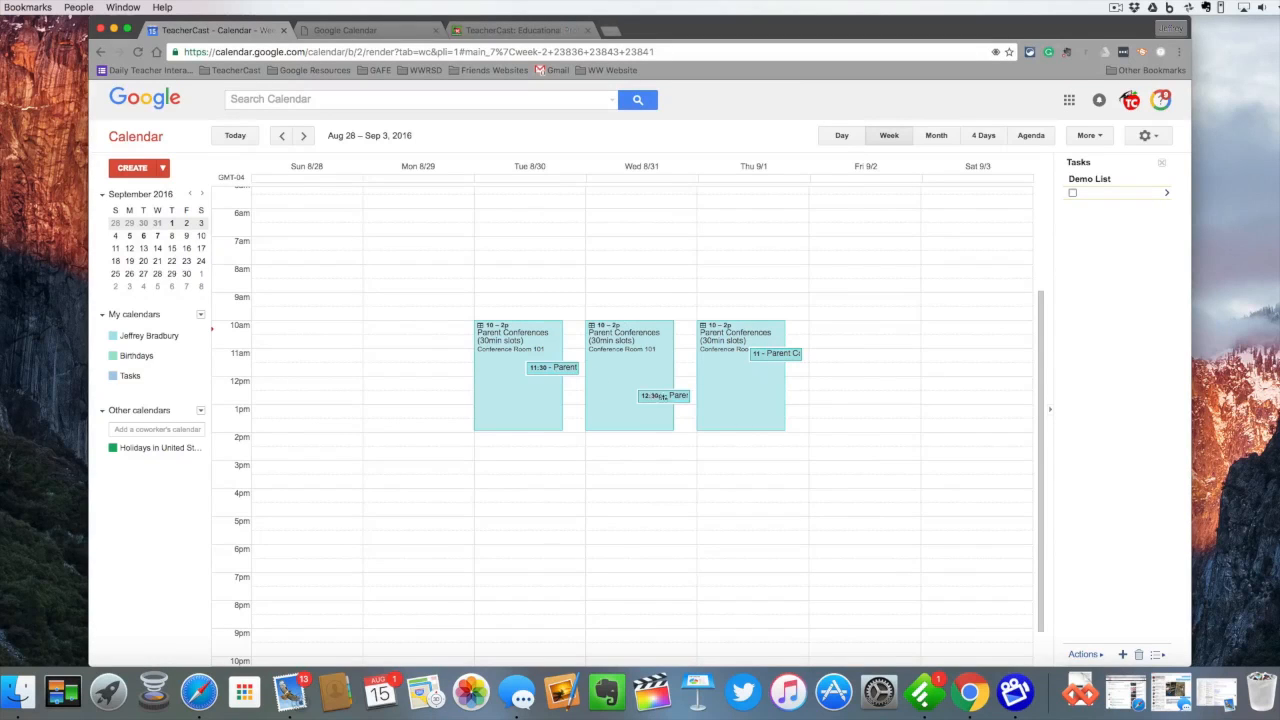
left_click(556, 370)
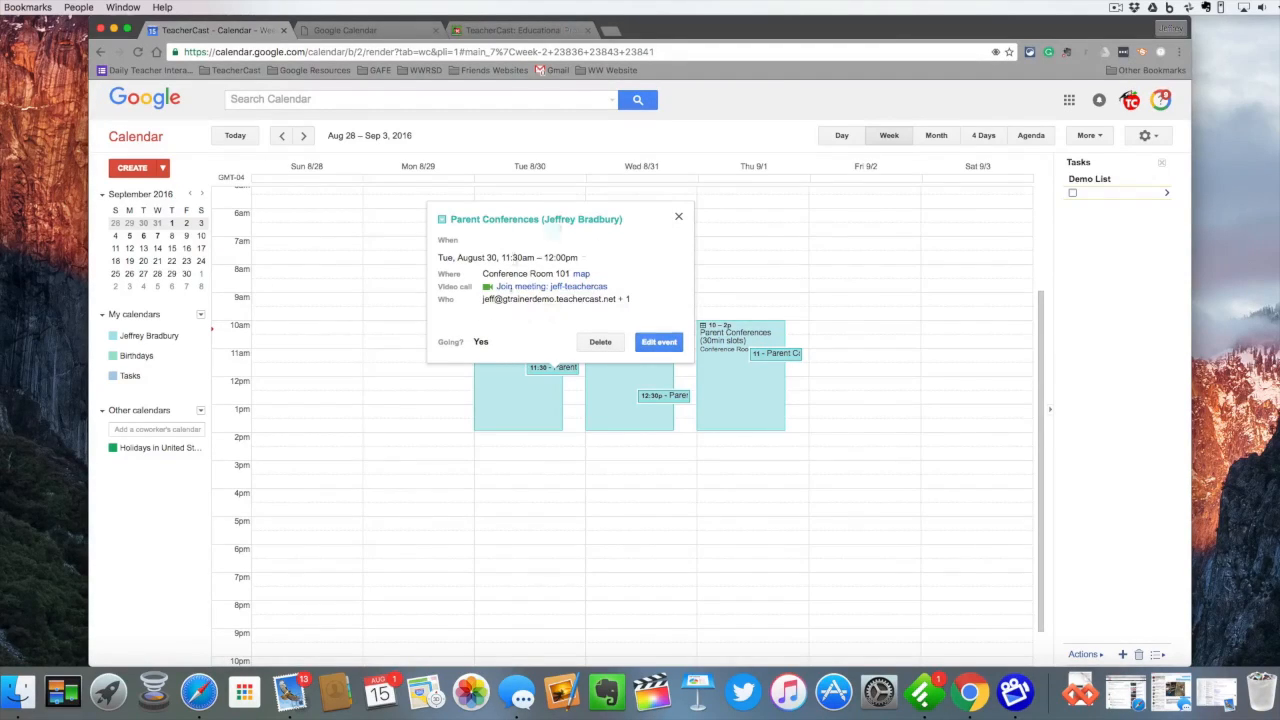
Close the booking details and review the notification settings of the organizer's personal calendar, returning to the week view.
left_click(678, 216)
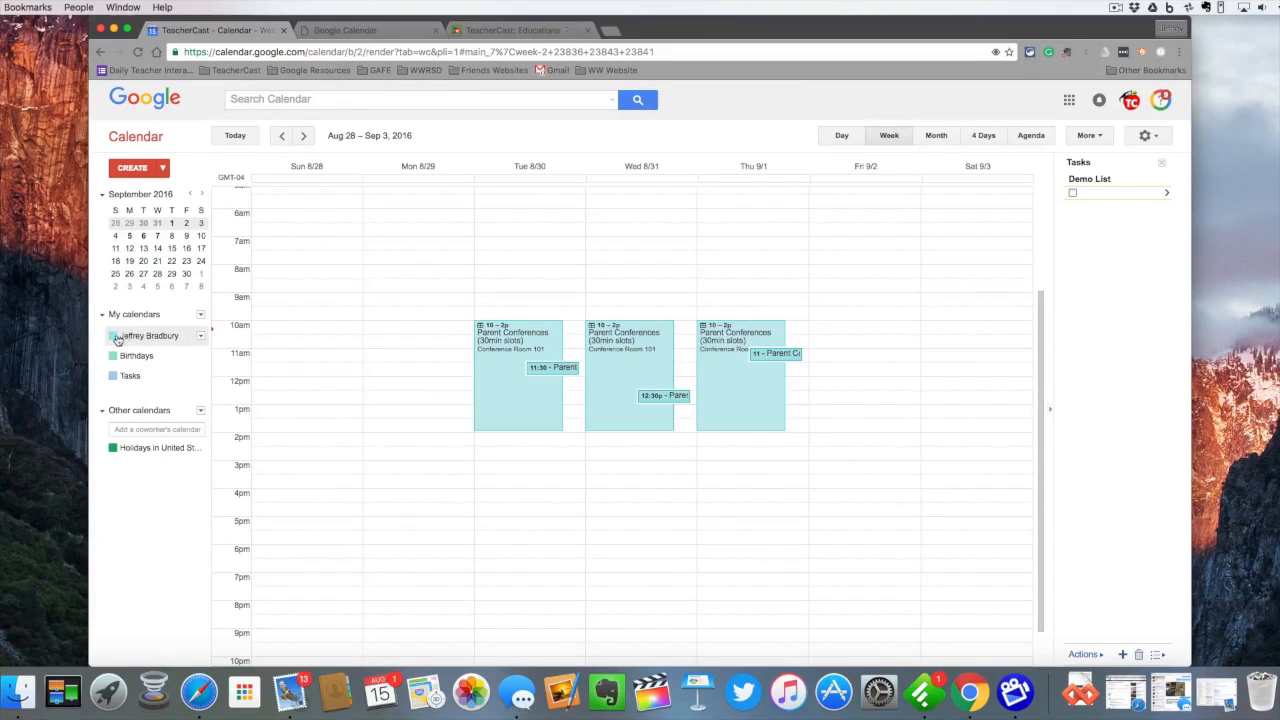
left_click(201, 339)
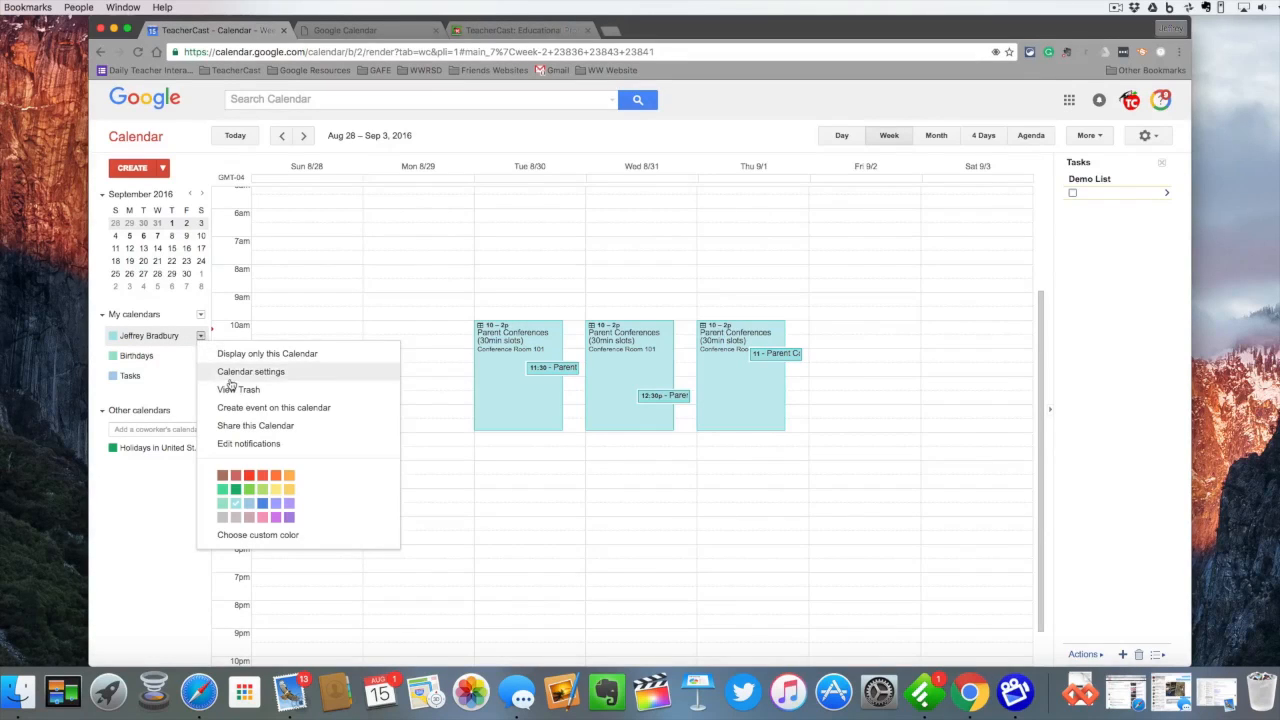
left_click(231, 372)
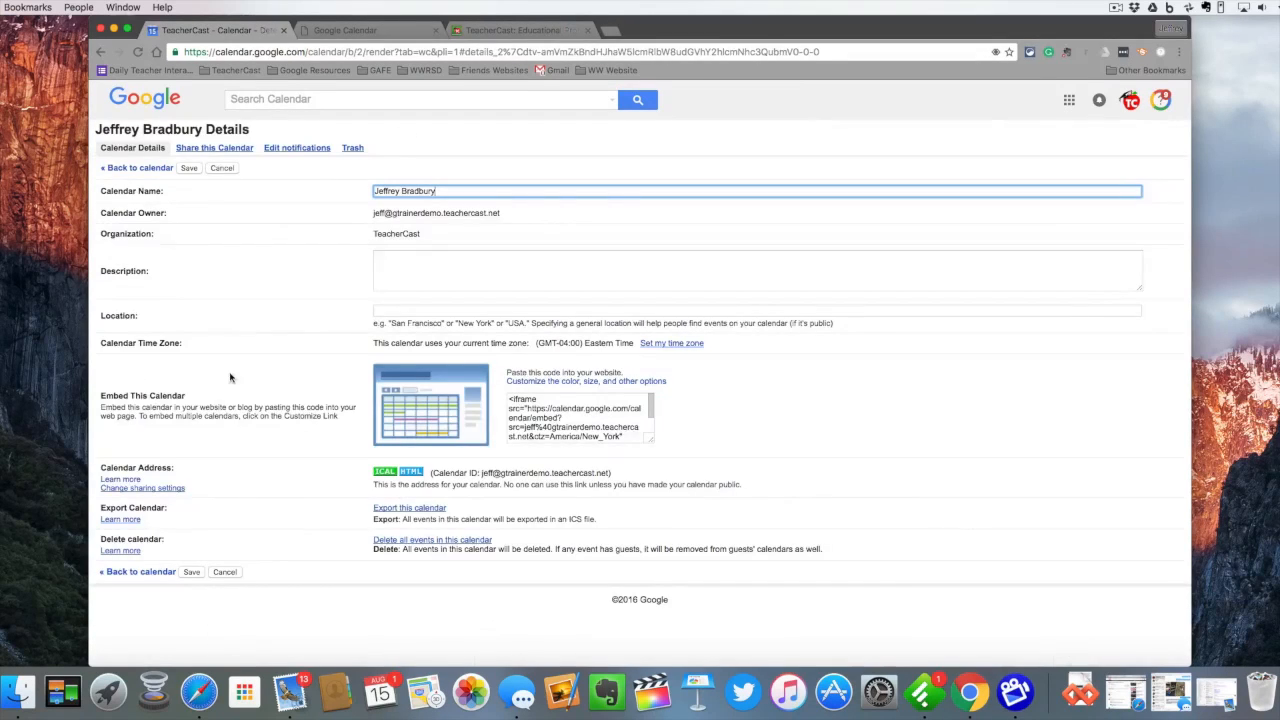
left_click(285, 152)
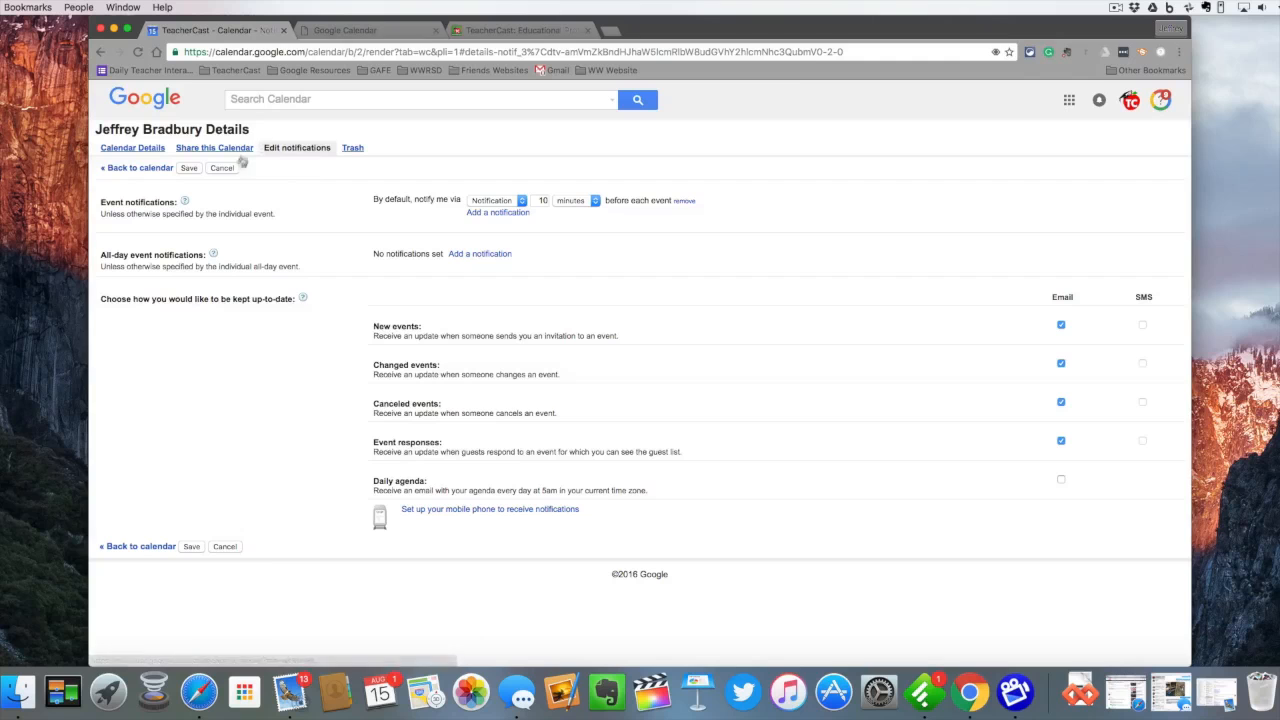
left_click(141, 168)
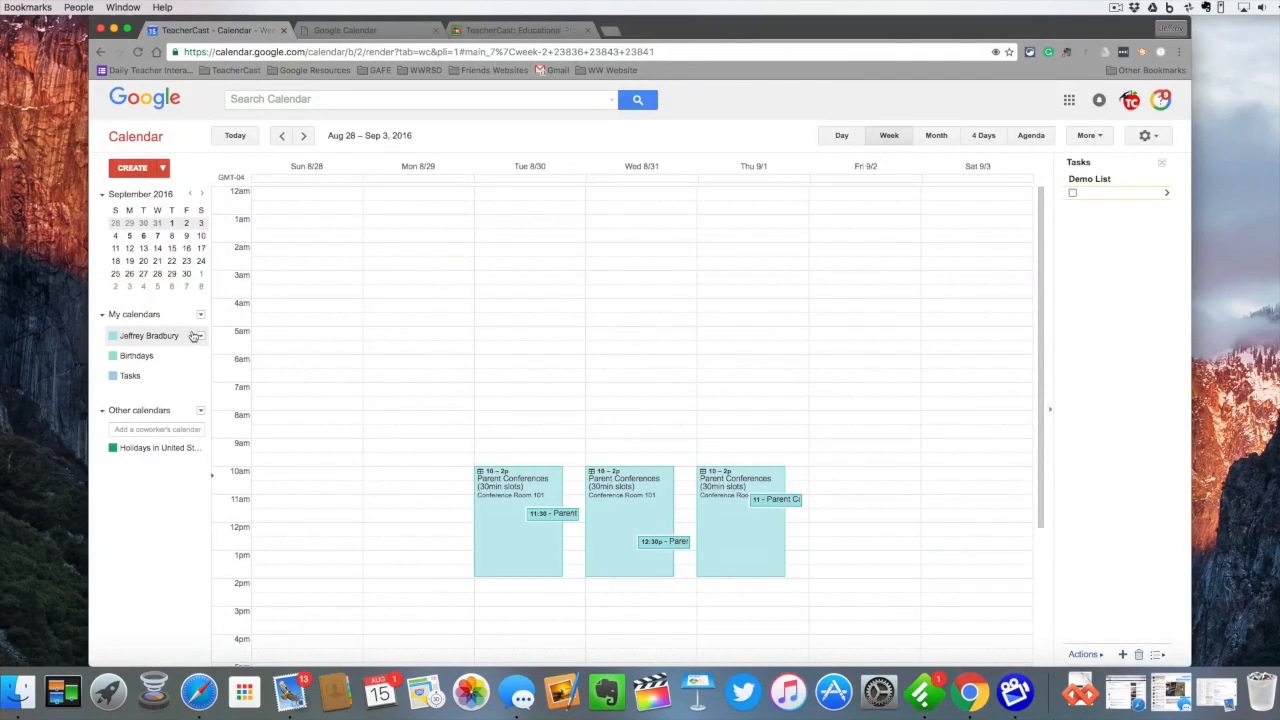
left_click(200, 337)
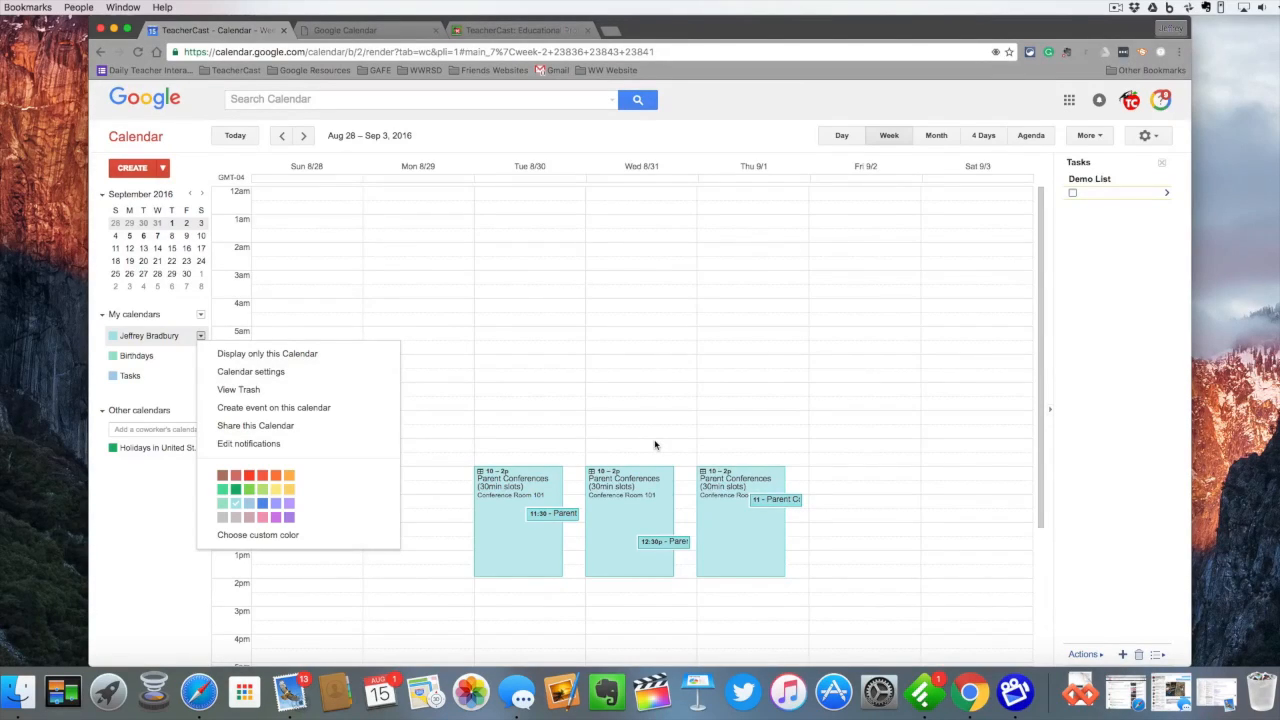
left_click(627, 444)
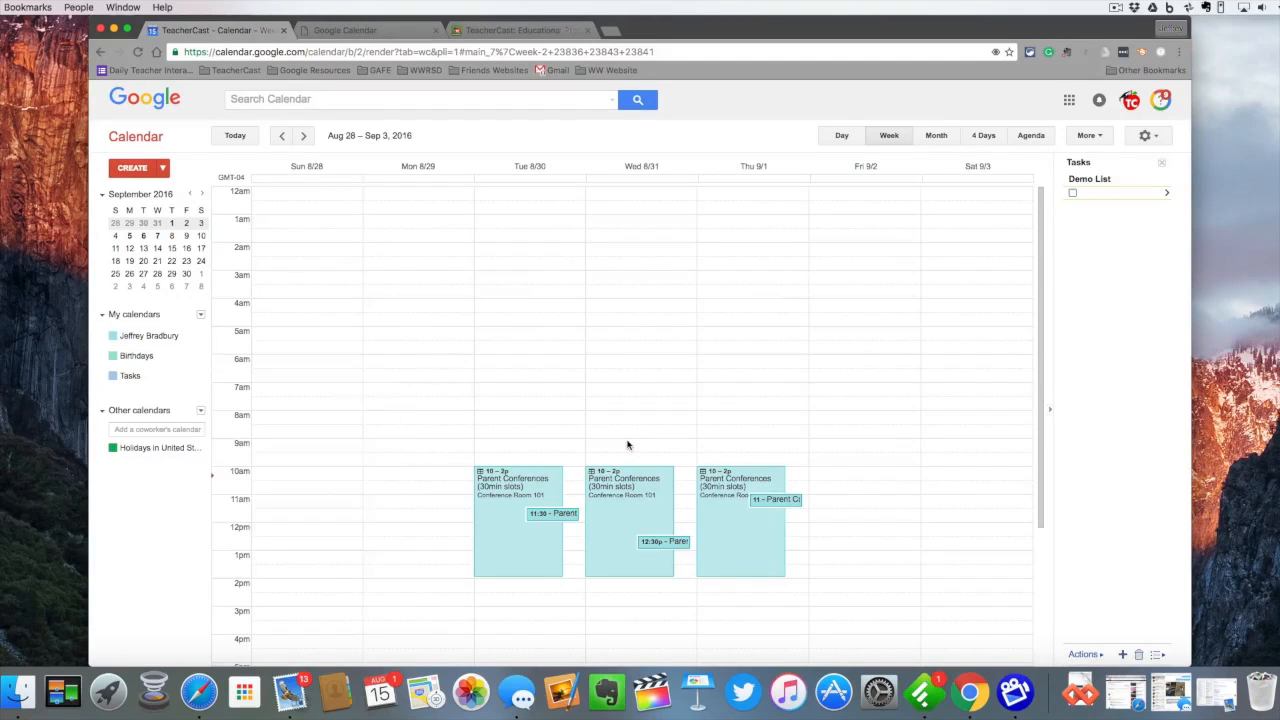
left_click(627, 444)
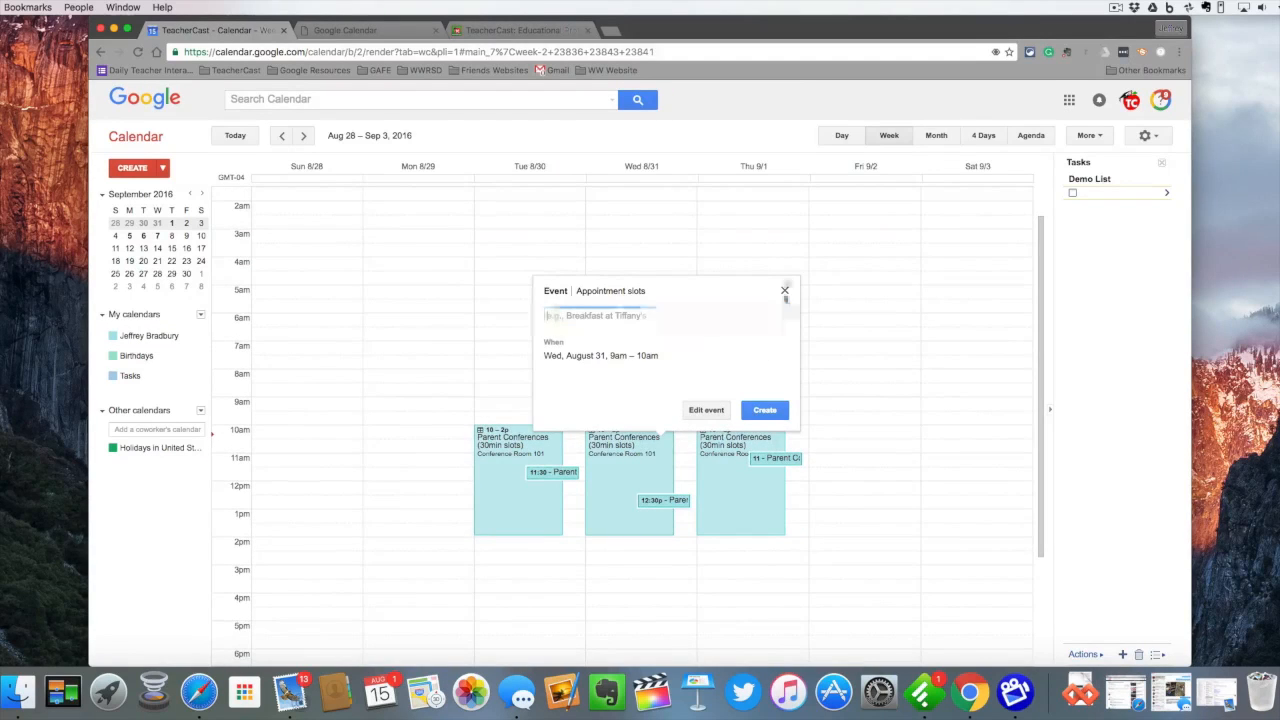
left_click(785, 290)
scroll(650, 415, "down", 3)
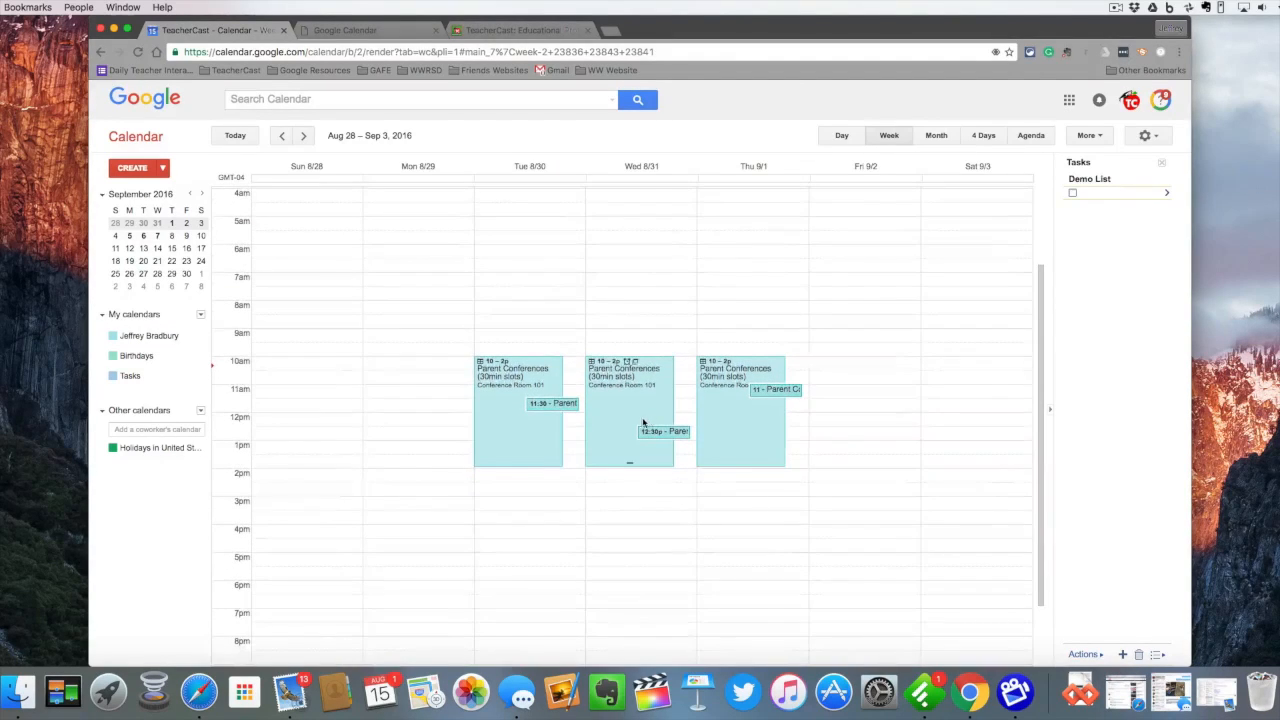